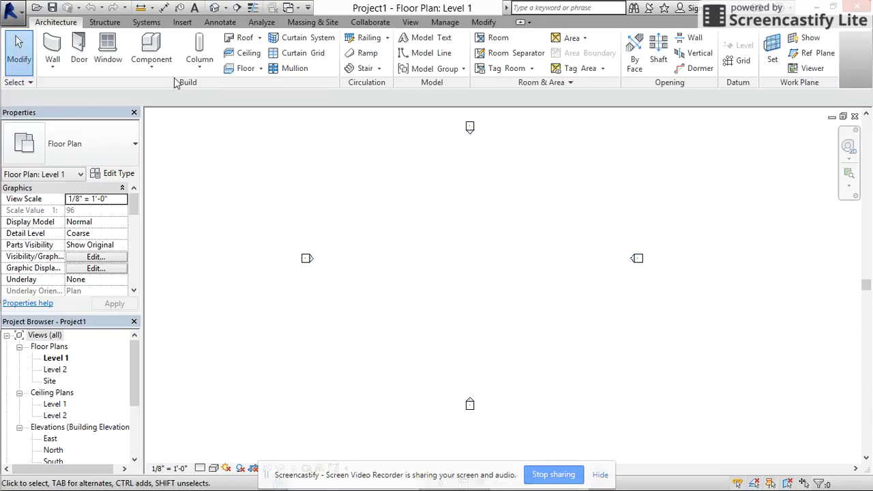
Draw a horizontal Generic - 8" wall 30' long and a 20' wall running down from its right end.
{"action": "left_click", "coordinate": [53, 45]}
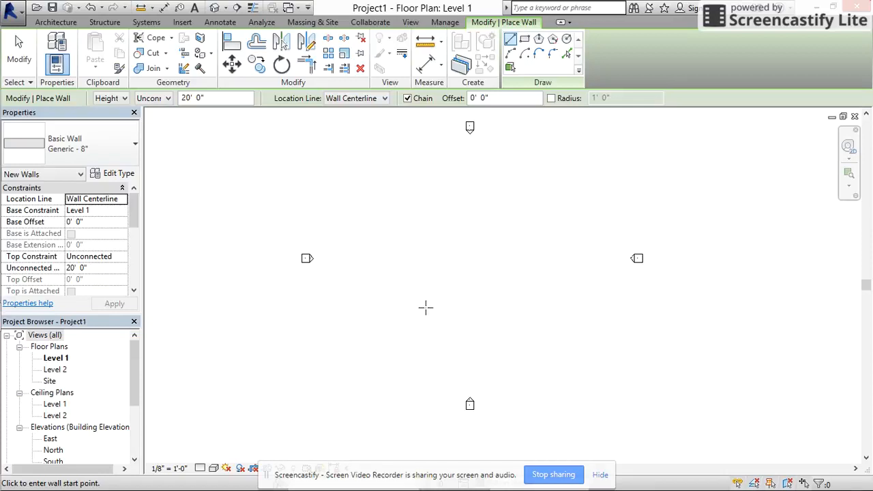
{"action": "left_click", "coordinate": [419, 241]}
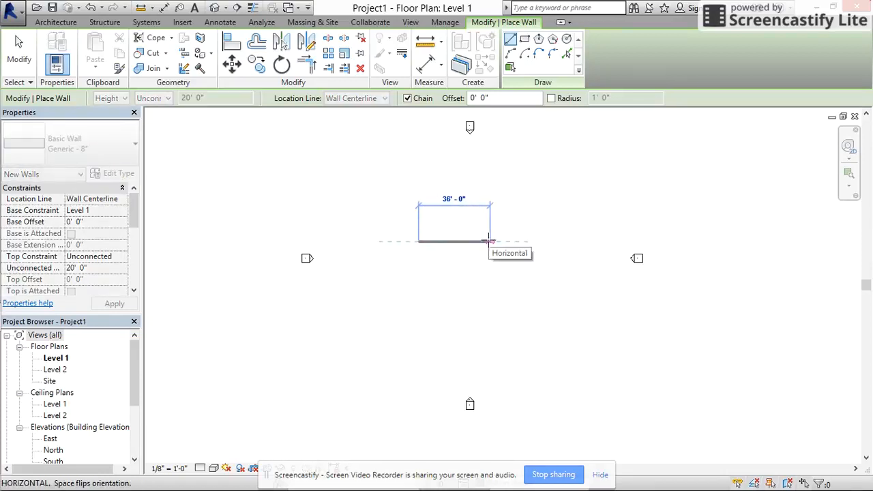
{"action": "type", "text": "30'"}
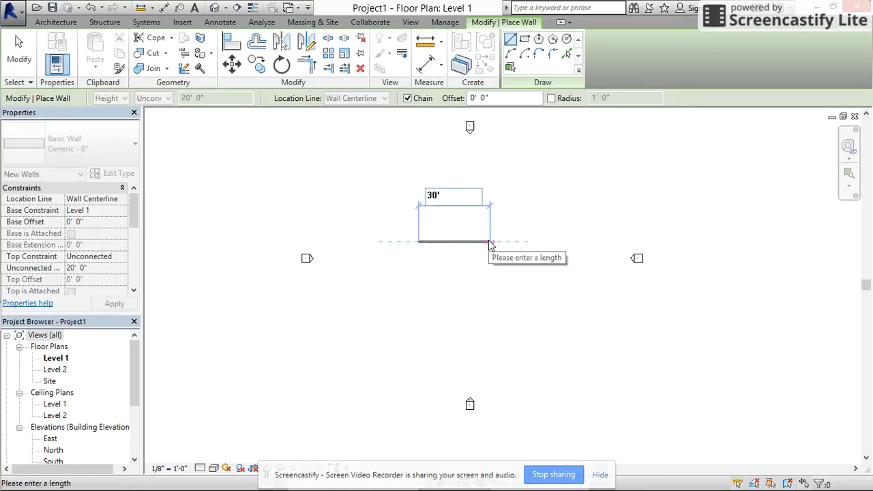
{"action": "key", "text": "Return"}
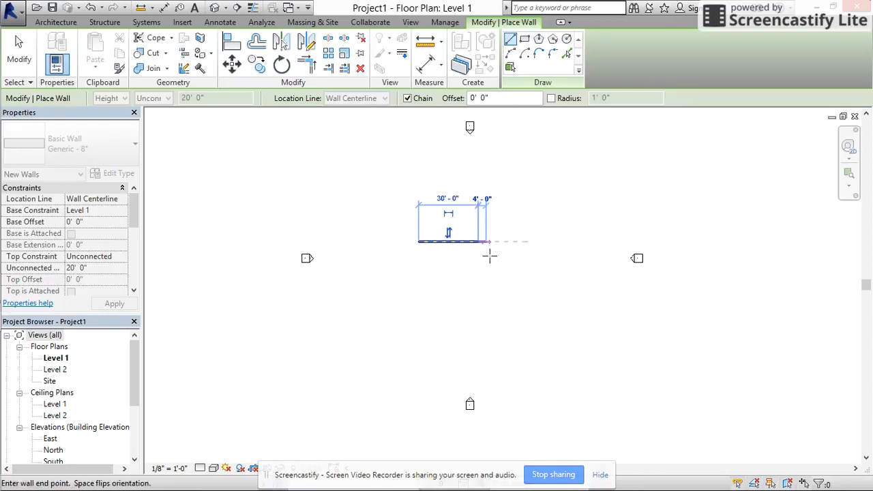
{"action": "type", "text": "2"}
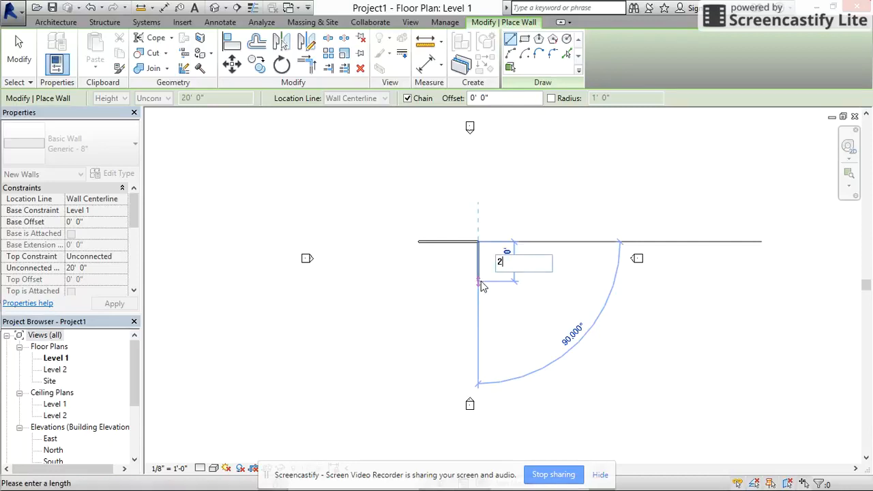
{"action": "type", "text": "0'"}
{"action": "key", "text": "Return"}
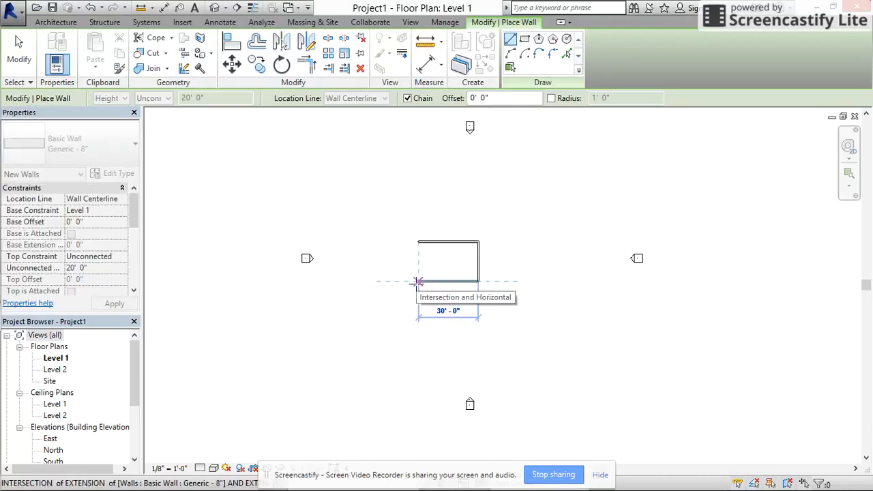
Close the rectangular room with the bottom and left walls, ending at the first wall's start point.
{"action": "left_click", "coordinate": [418, 281]}
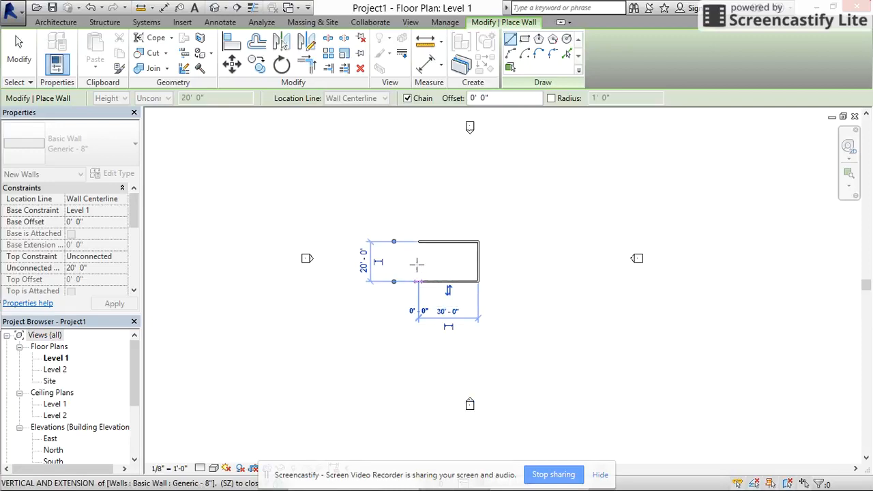
{"action": "left_click", "coordinate": [419, 241]}
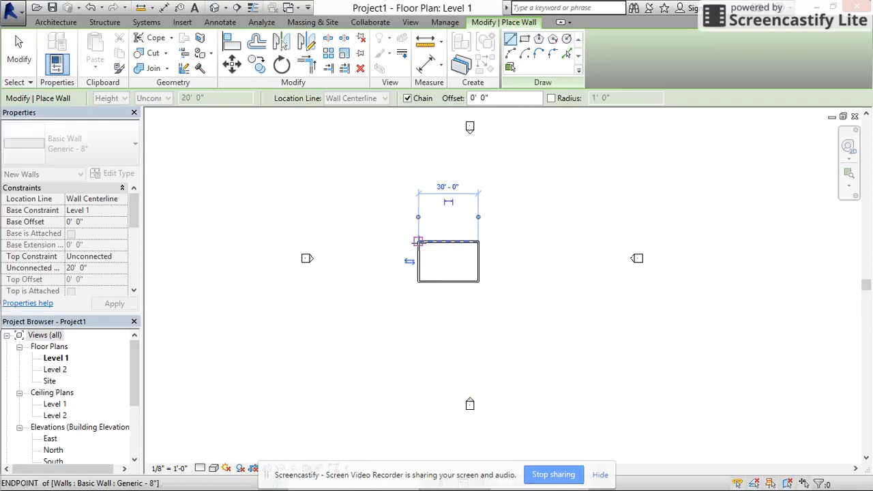
{"action": "scroll", "coordinate": [442, 269], "scroll_direction": "up", "scroll_amount": 2}
{"action": "scroll", "coordinate": [443, 268], "scroll_direction": "up", "scroll_amount": 1}
{"action": "middle_click_drag", "start_coordinate": [438, 268], "coordinate": [465, 282]}
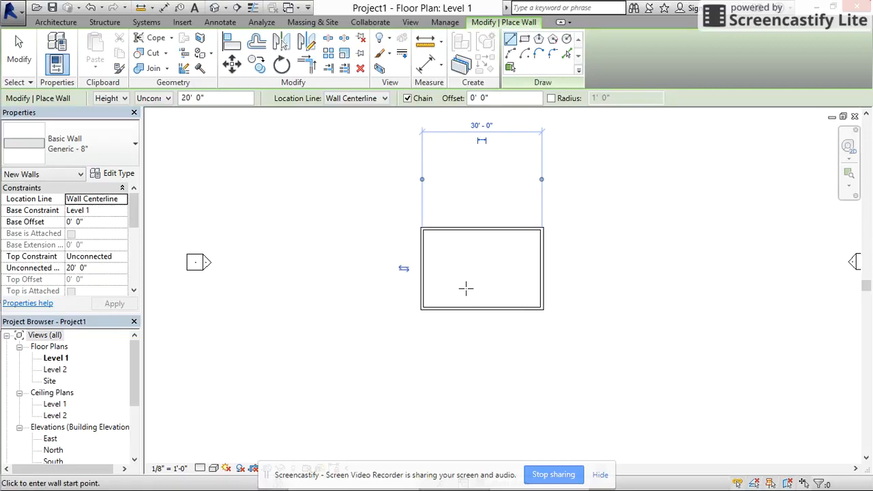
{"action": "key", "text": "Escape"}
{"action": "key", "text": "Escape"}
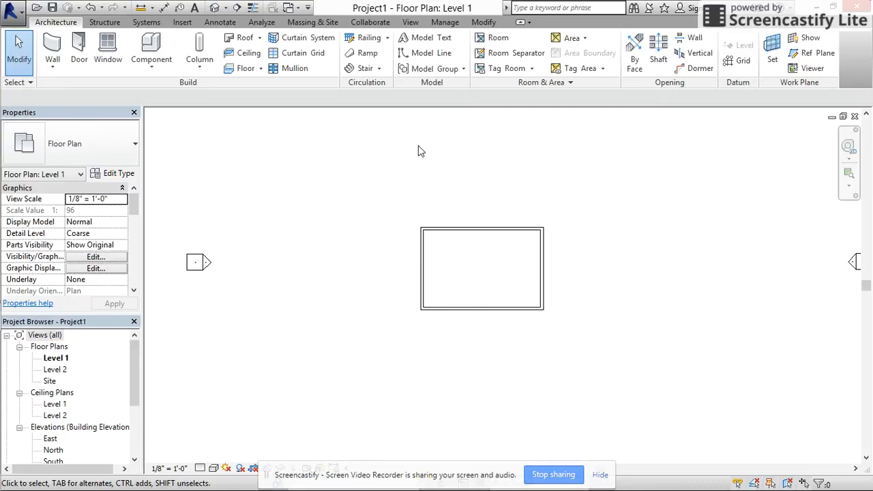
Place a vertical building section through the room just left of its middle, from above the top wall to below the bottom wall.
{"action": "left_click", "coordinate": [221, 22]}
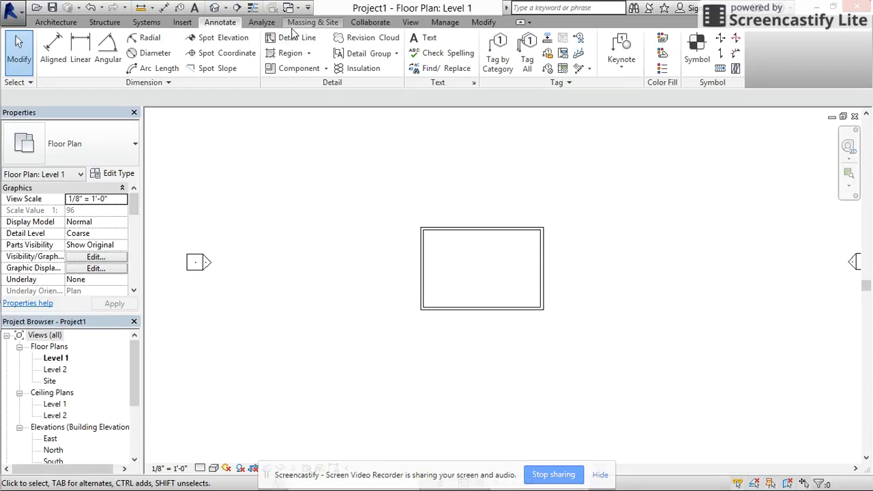
{"action": "left_click", "coordinate": [415, 22]}
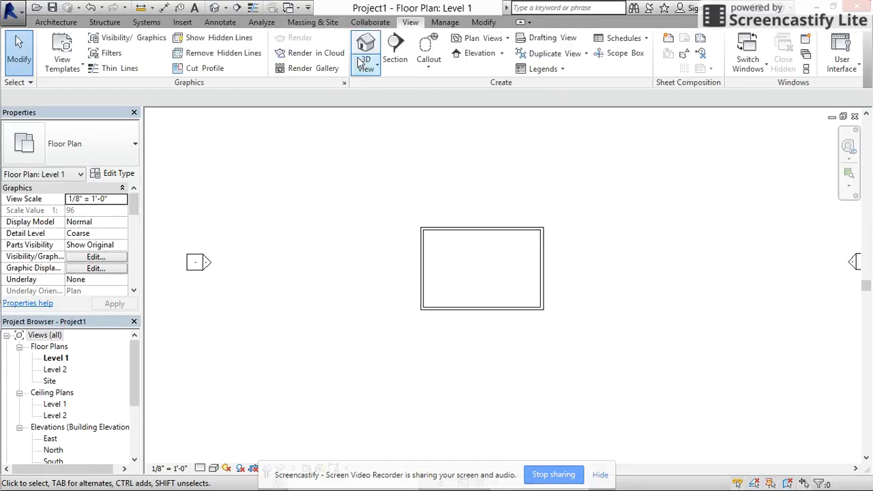
{"action": "left_click", "coordinate": [396, 46]}
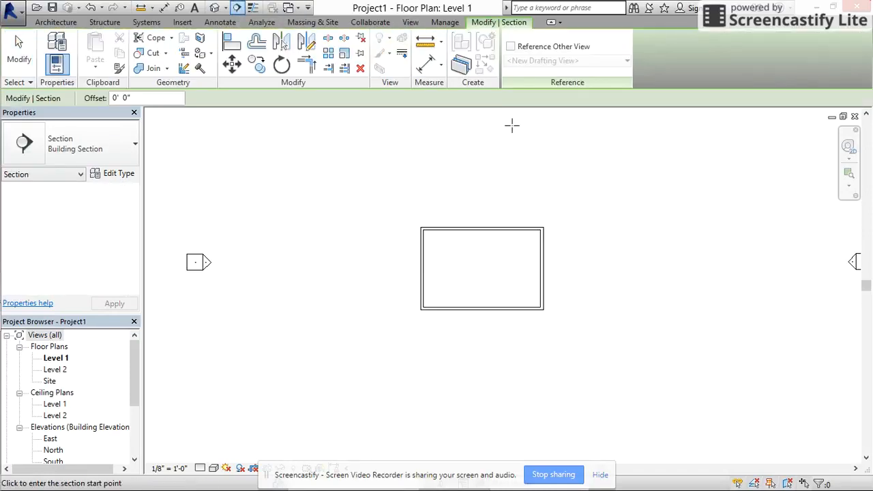
{"action": "left_click", "coordinate": [477, 213]}
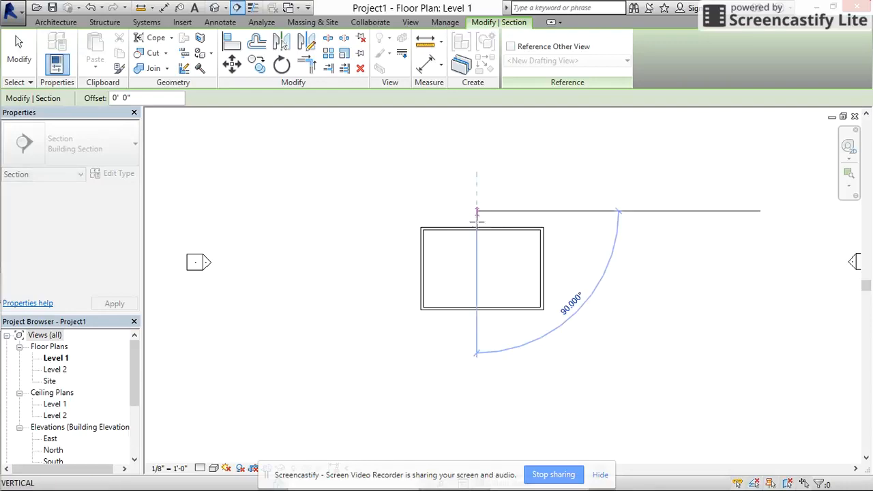
{"action": "left_click", "coordinate": [477, 317]}
{"action": "key", "text": "Escape"}
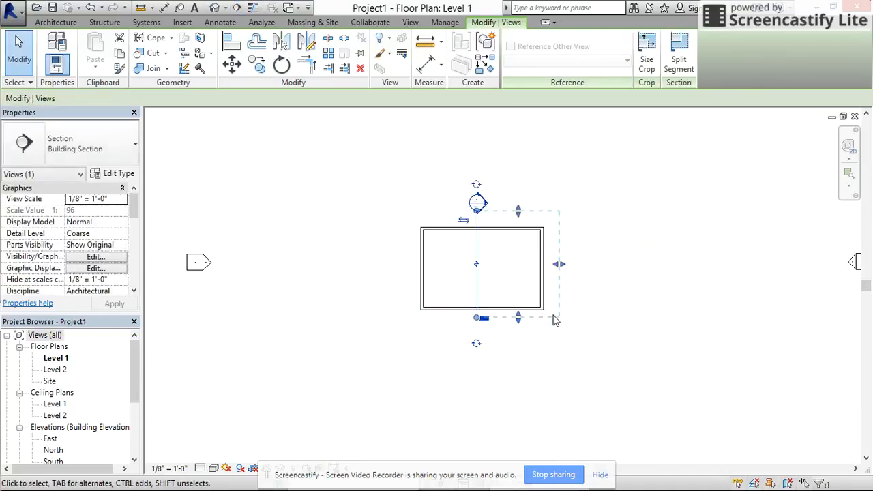
{"action": "scroll", "coordinate": [521, 312], "scroll_direction": "up", "scroll_amount": 4}
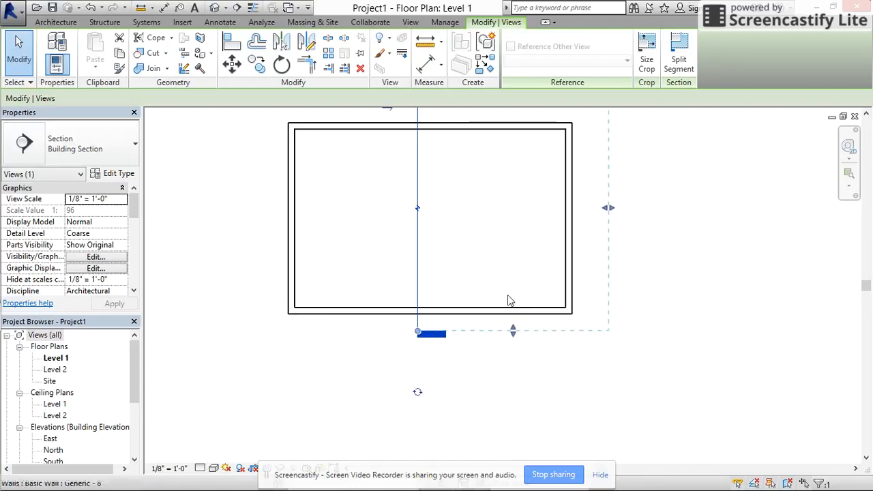
{"action": "middle_click_drag", "start_coordinate": [507, 303], "coordinate": [521, 343]}
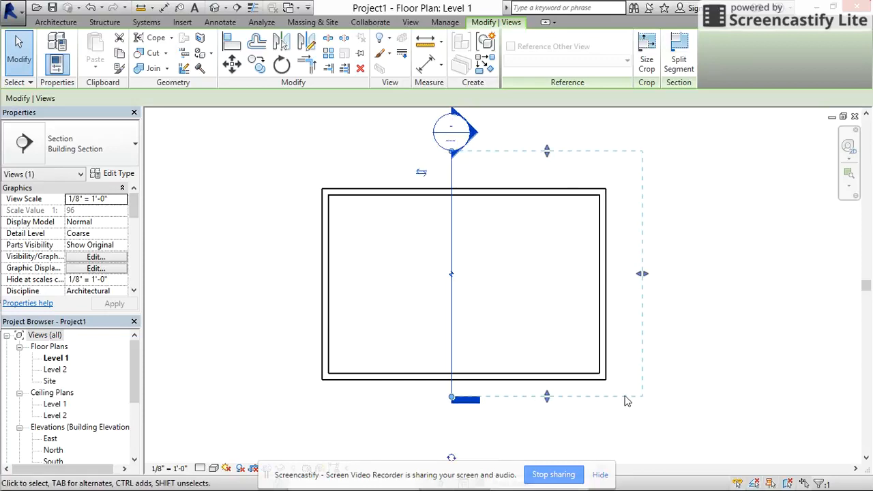
{"action": "left_click", "coordinate": [673, 207]}
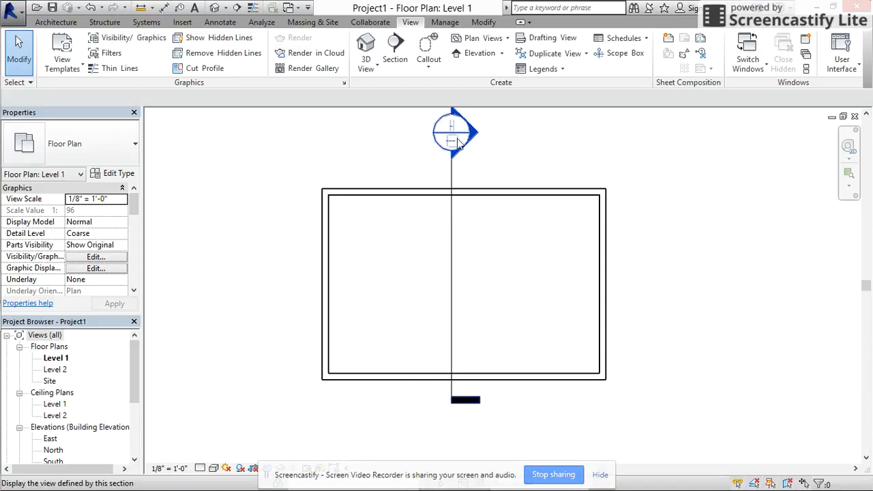
Expand the building sections in the project browser to list the new section view.
{"action": "left_click", "coordinate": [452, 177]}
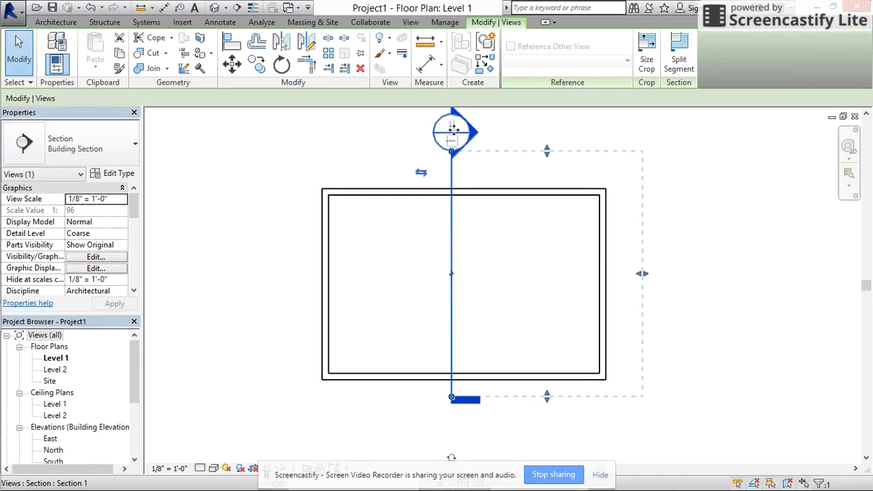
{"action": "left_click", "coordinate": [723, 140]}
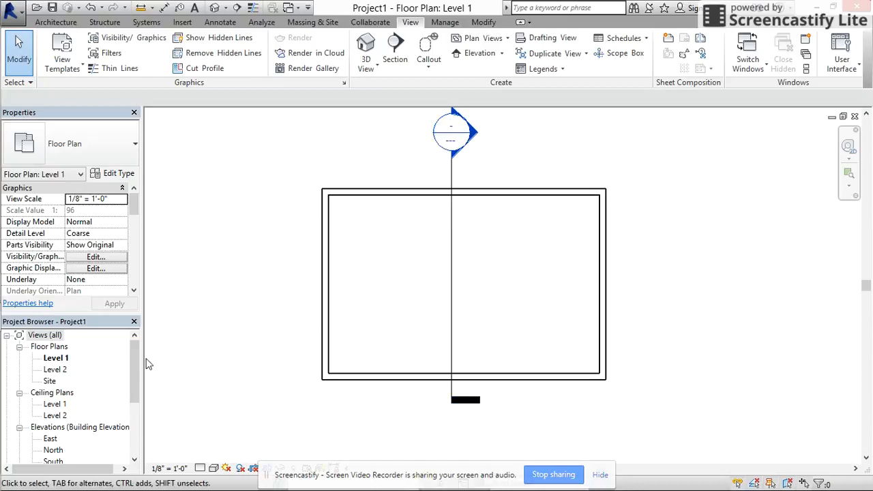
{"action": "left_click_drag", "start_coordinate": [135, 357], "coordinate": [134, 420]}
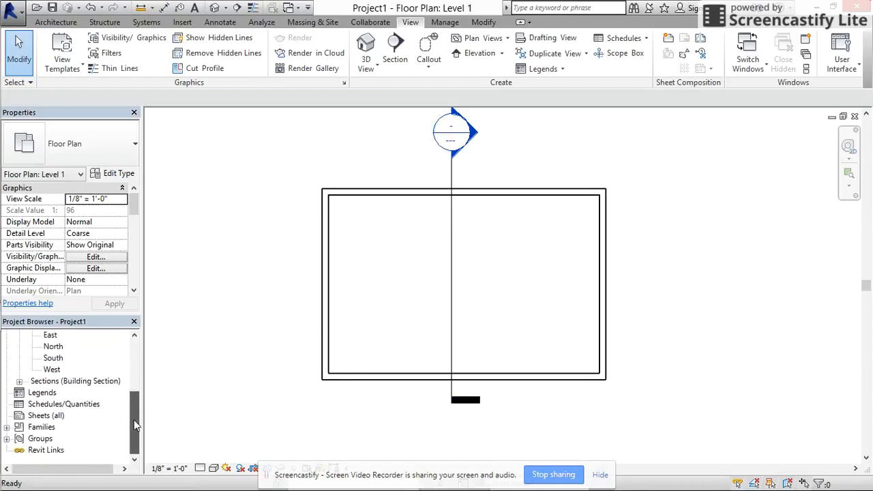
{"action": "left_click", "coordinate": [89, 404]}
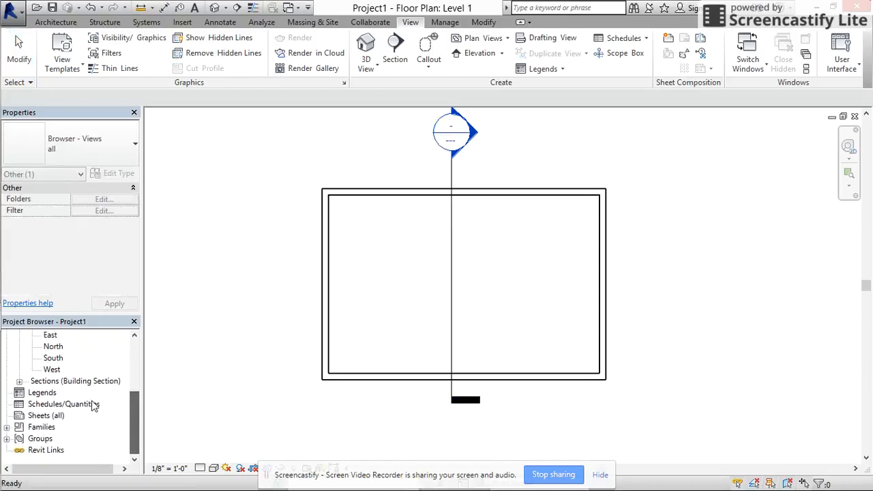
{"action": "left_click", "coordinate": [19, 381]}
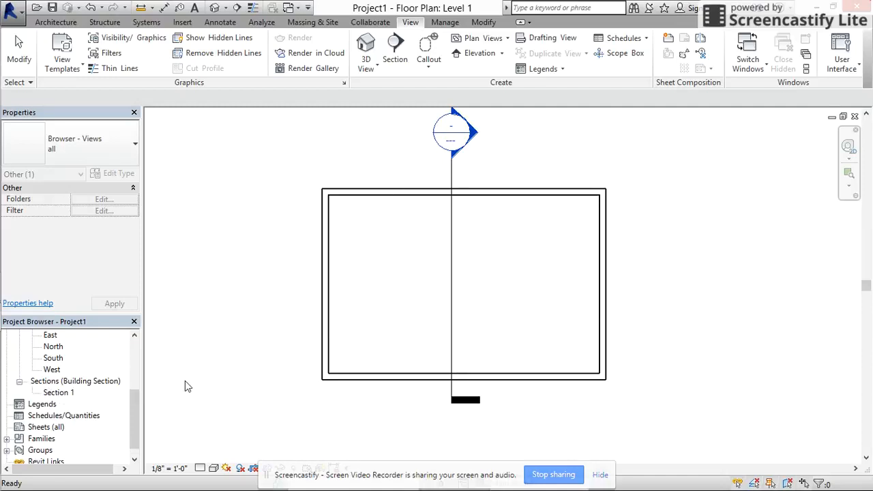
Open the section view from its marker in the plan and select the three walls shown there.
{"action": "double_click", "coordinate": [451, 134]}
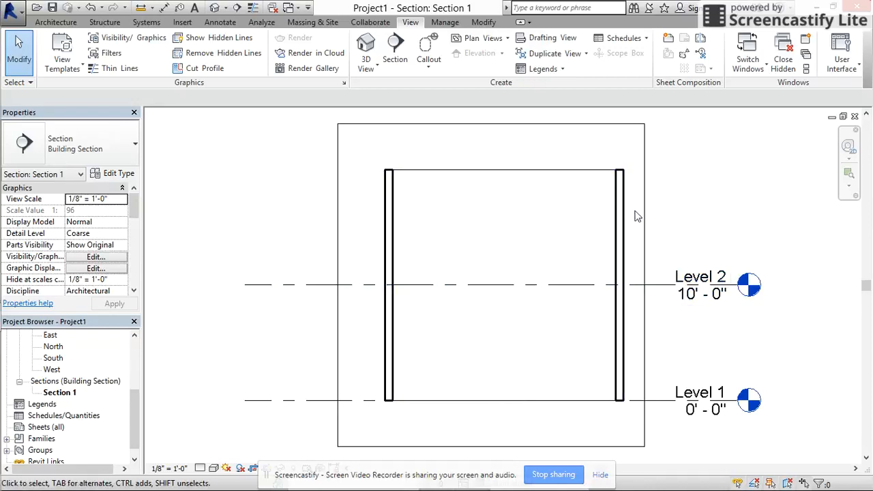
{"action": "left_click_drag", "start_coordinate": [634, 216], "coordinate": [365, 156]}
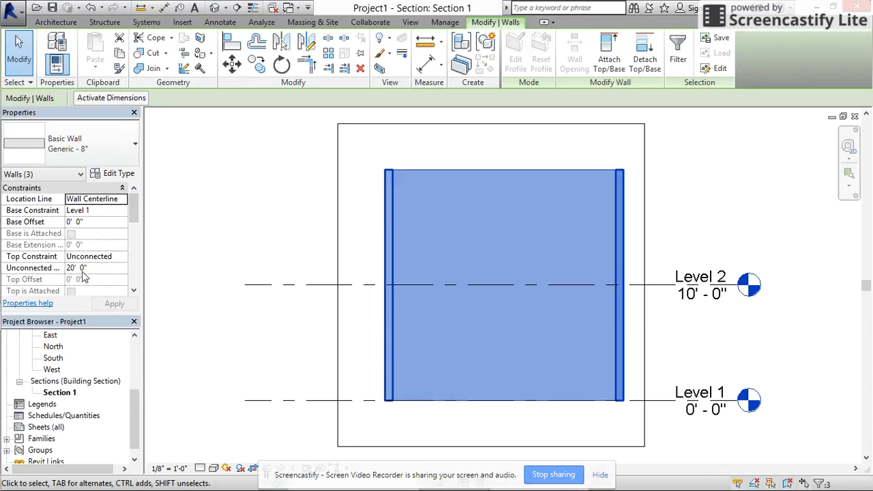
Try to set the selected walls' top constraint to "Up to level: Level 1".
{"action": "left_click", "coordinate": [124, 268]}
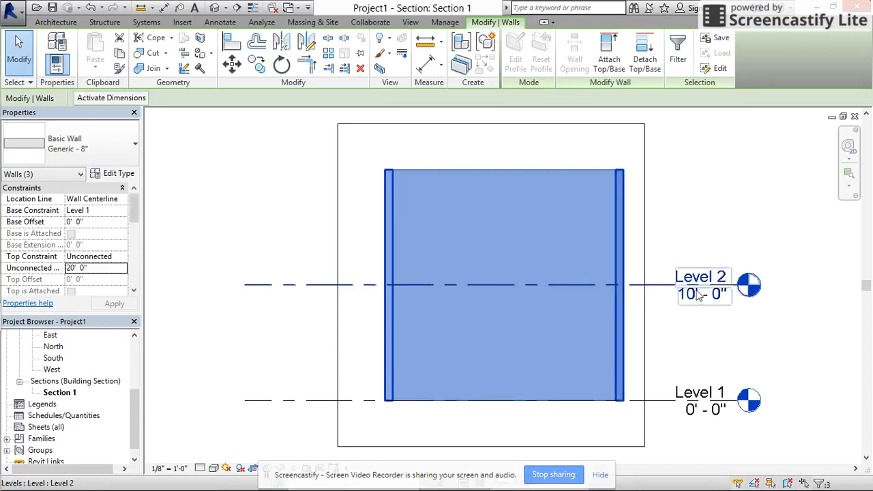
{"action": "left_click", "coordinate": [123, 257]}
{"action": "left_click", "coordinate": [121, 257]}
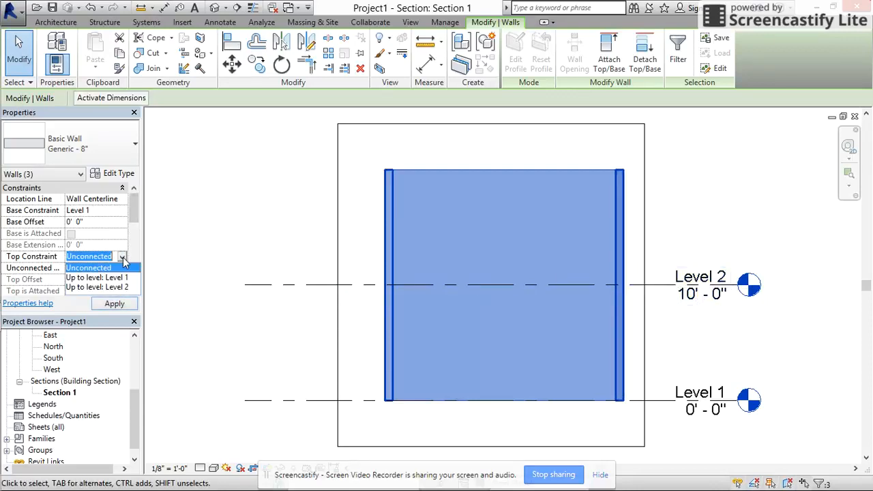
{"action": "left_click", "coordinate": [113, 278]}
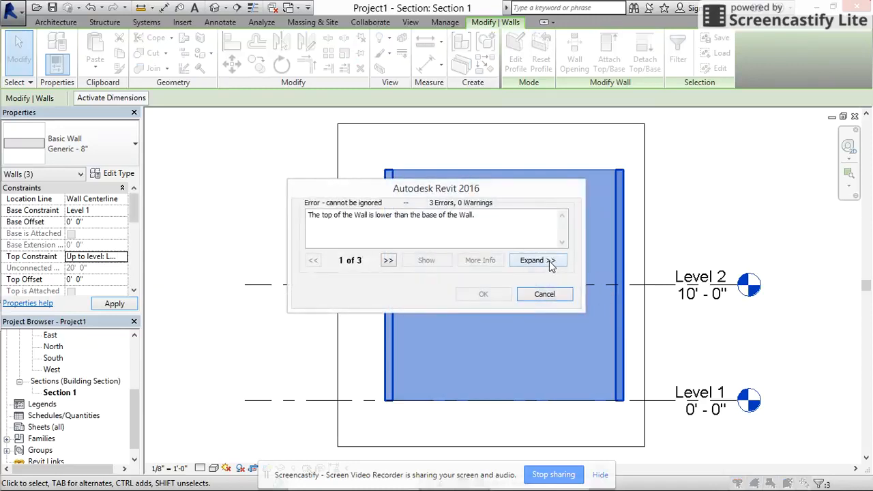
{"action": "left_click", "coordinate": [558, 299]}
Set the unconnected height of the selected walls to 10' 0".
{"action": "left_click", "coordinate": [101, 267]}
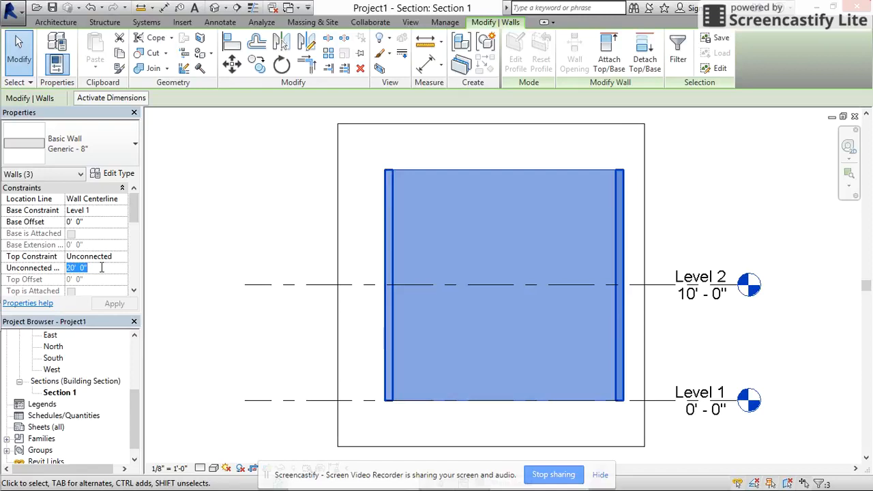
{"action": "type", "text": "10' 0\""}
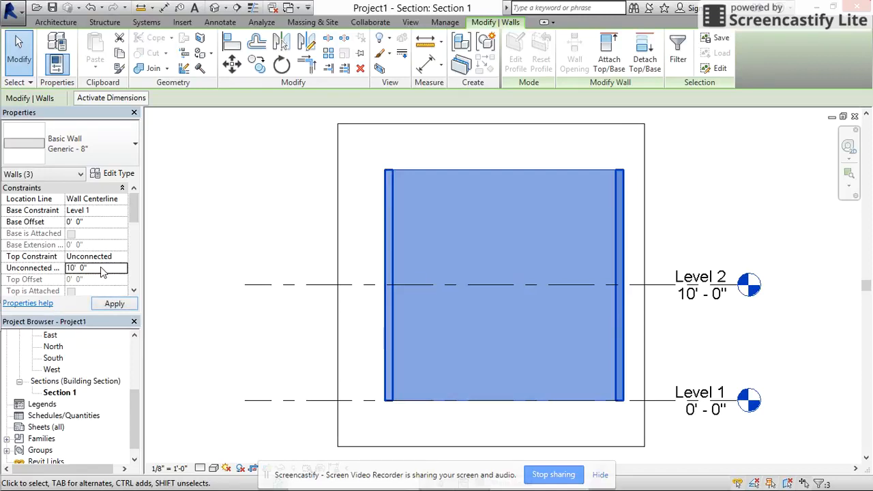
{"action": "left_click", "coordinate": [114, 302]}
{"action": "left_click", "coordinate": [221, 242]}
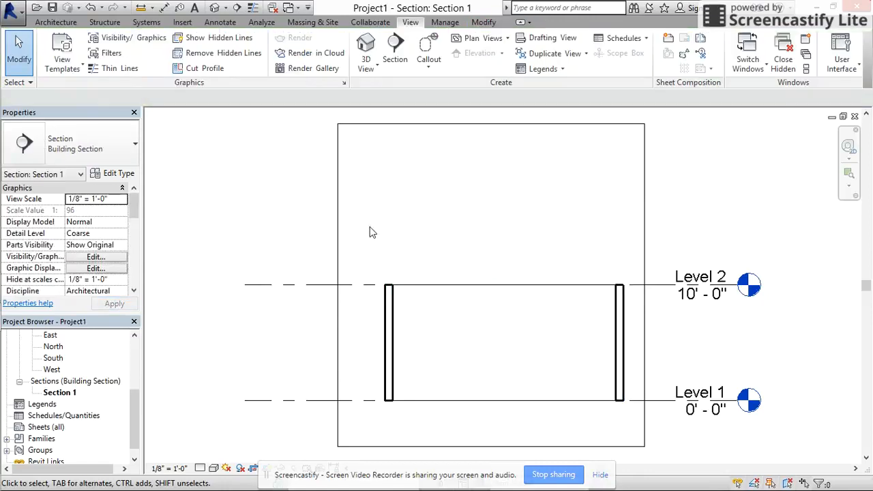
Hide the Level 1 and Level 2 elements in the section view.
{"action": "middle_click_drag", "start_coordinate": [470, 249], "coordinate": [445, 223]}
{"action": "middle_click_drag", "start_coordinate": [438, 219], "coordinate": [448, 208]}
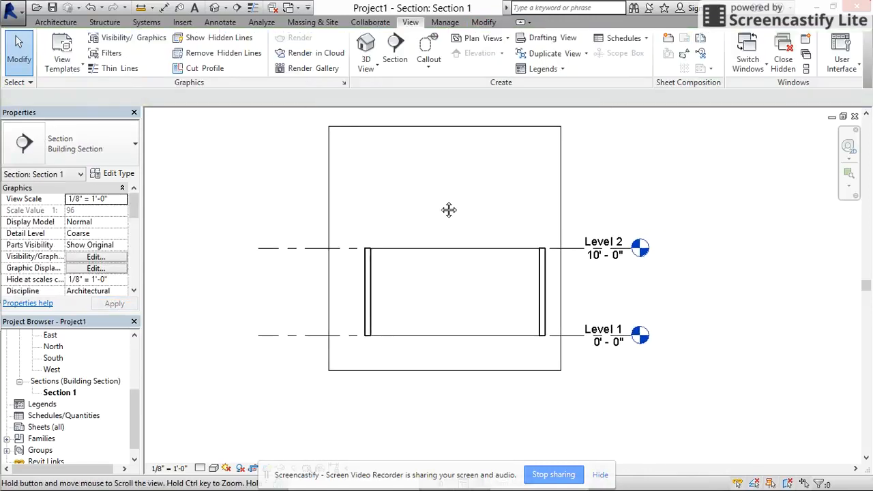
{"action": "left_click_drag", "start_coordinate": [671, 376], "coordinate": [601, 220]}
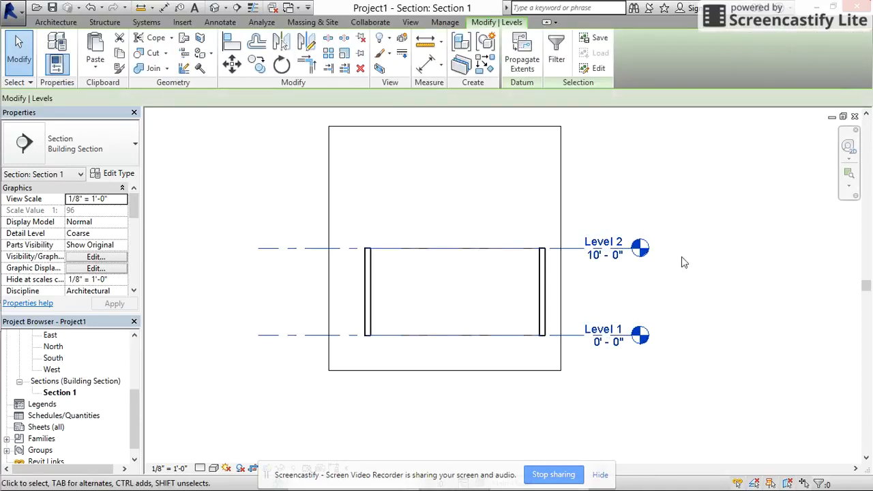
{"action": "right_click", "coordinate": [608, 250]}
{"action": "mouse_move", "coordinate": [741, 267]}
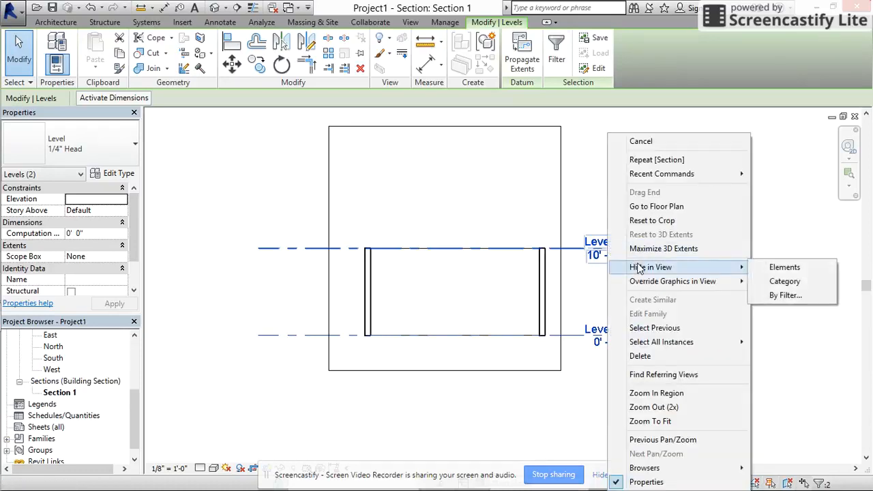
{"action": "left_click", "coordinate": [771, 268]}
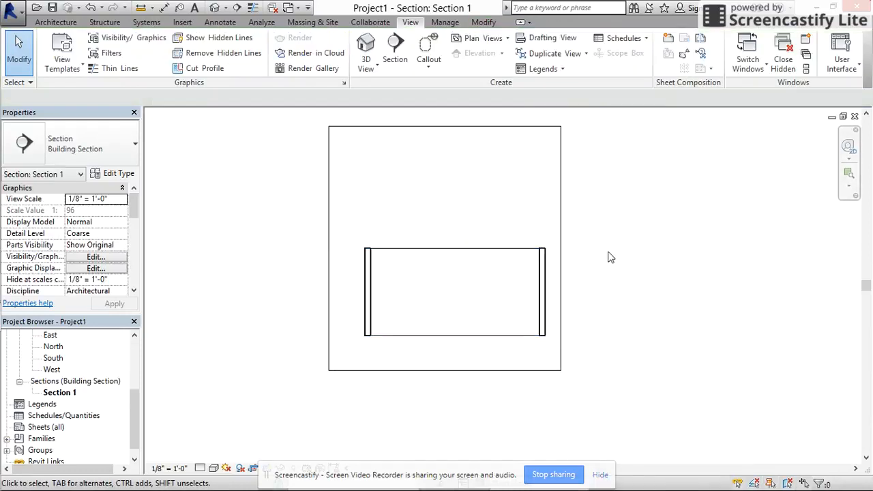
Create a rectangular filled region about 20'-8" wide and 6" deep across the tops of the walls in the section.
{"action": "scroll", "coordinate": [539, 306], "scroll_direction": "up", "scroll_amount": 3}
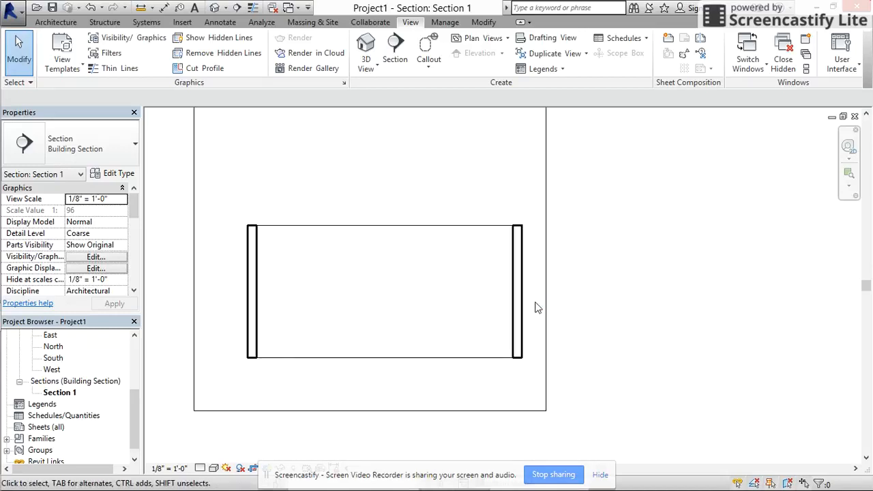
{"action": "middle_click_drag", "start_coordinate": [517, 312], "coordinate": [619, 307]}
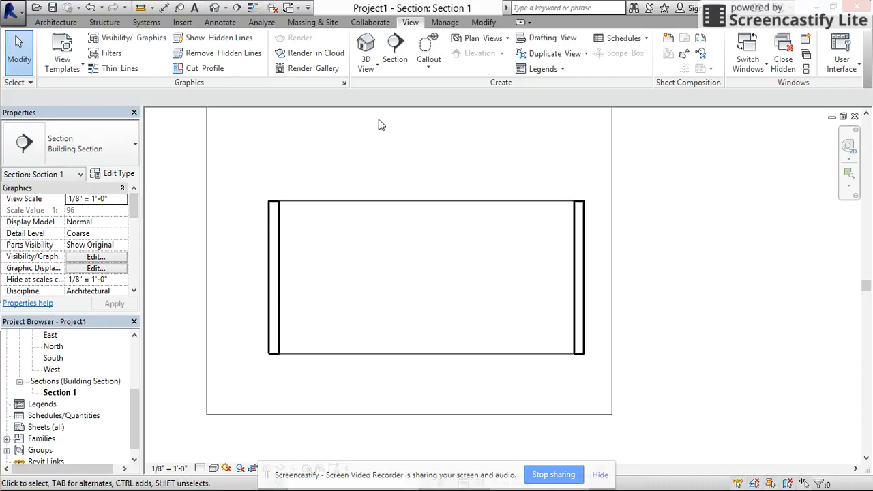
{"action": "left_click", "coordinate": [220, 22]}
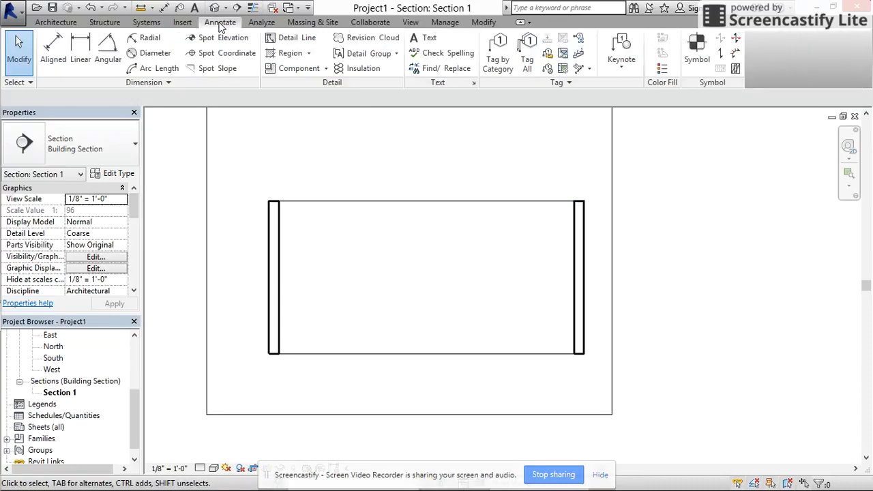
{"action": "left_click", "coordinate": [294, 53]}
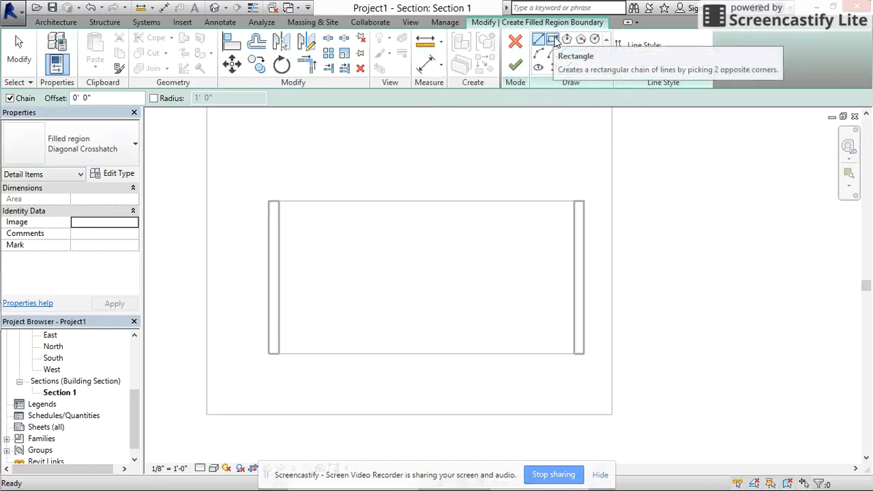
{"action": "left_click", "coordinate": [554, 41]}
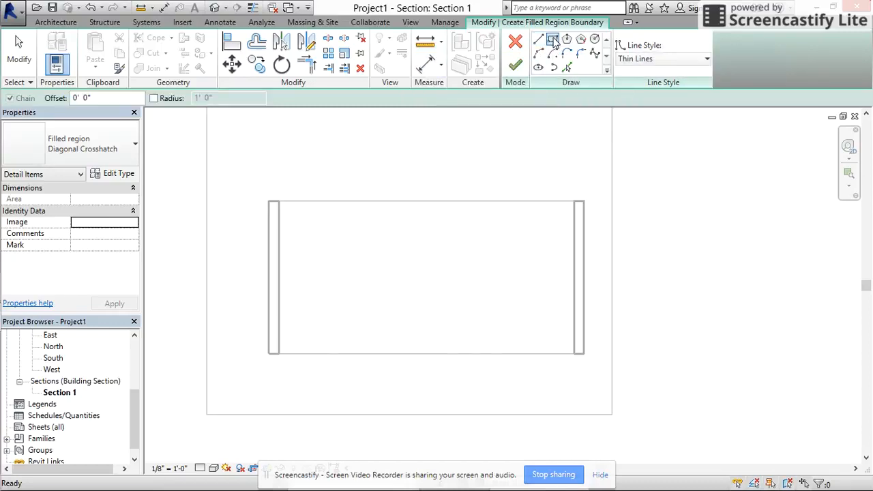
{"action": "left_click", "coordinate": [269, 202]}
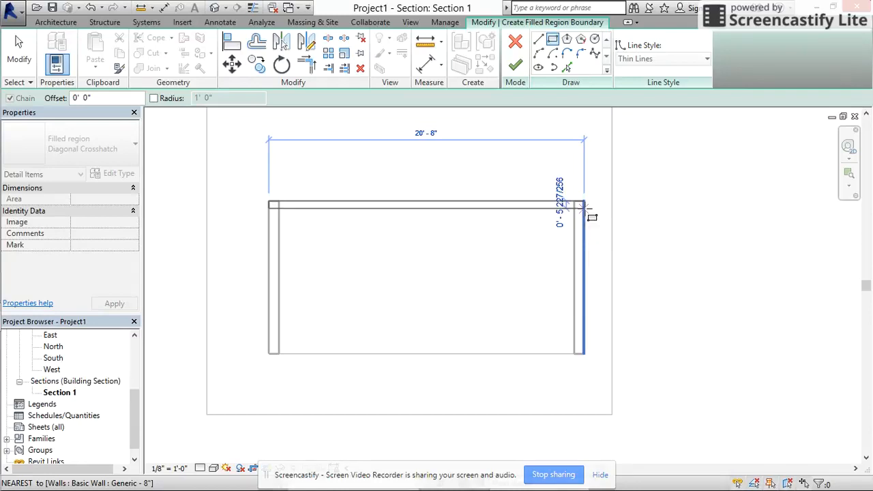
{"action": "left_click", "coordinate": [586, 205]}
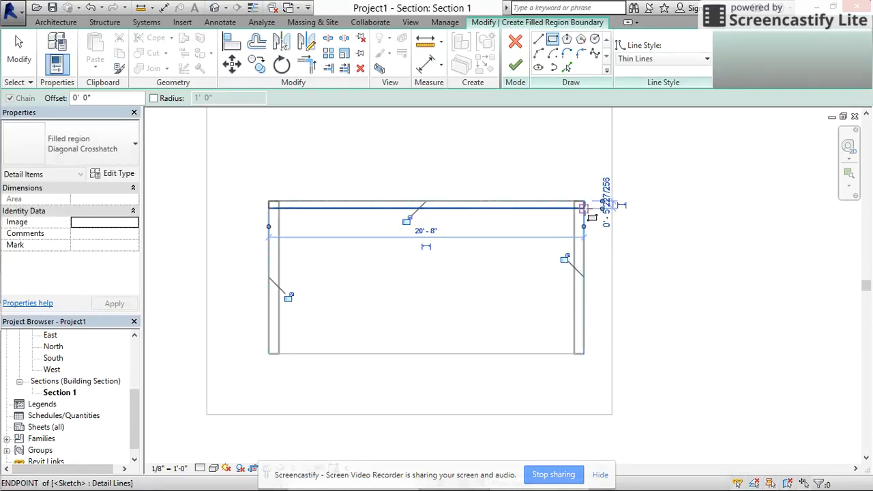
{"action": "left_click", "coordinate": [515, 63]}
{"action": "left_click", "coordinate": [494, 136]}
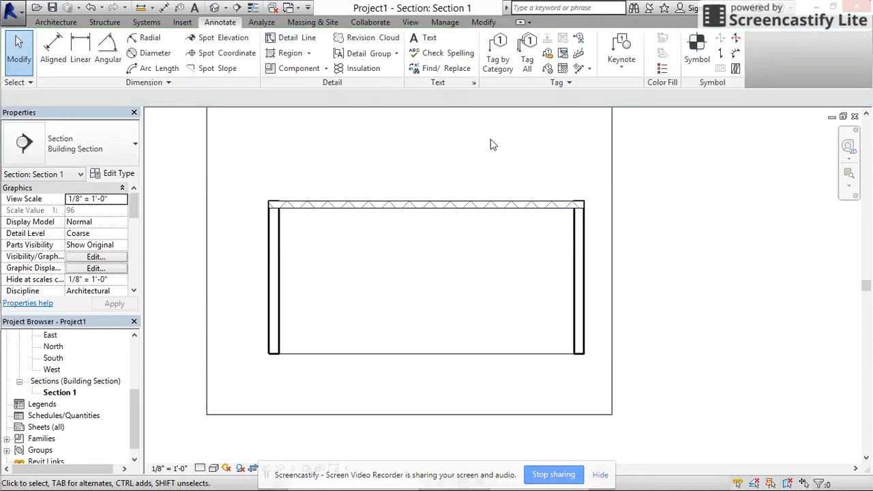
Change the filled region along the wall tops to the Ortho Crosshatch type.
{"action": "left_click", "coordinate": [361, 210]}
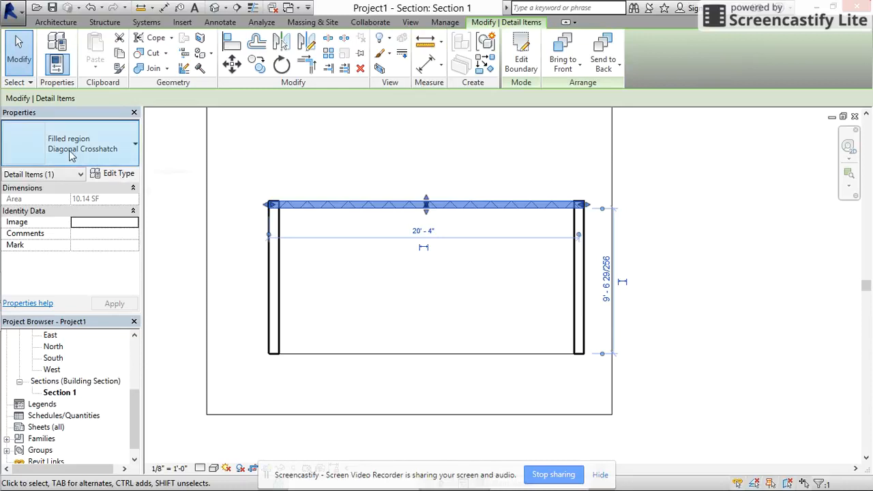
{"action": "left_click", "coordinate": [125, 150]}
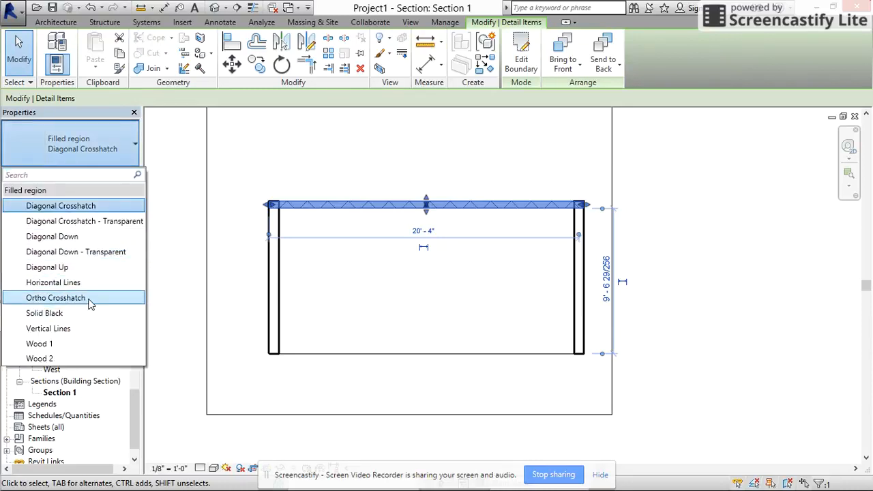
{"action": "left_click", "coordinate": [75, 298]}
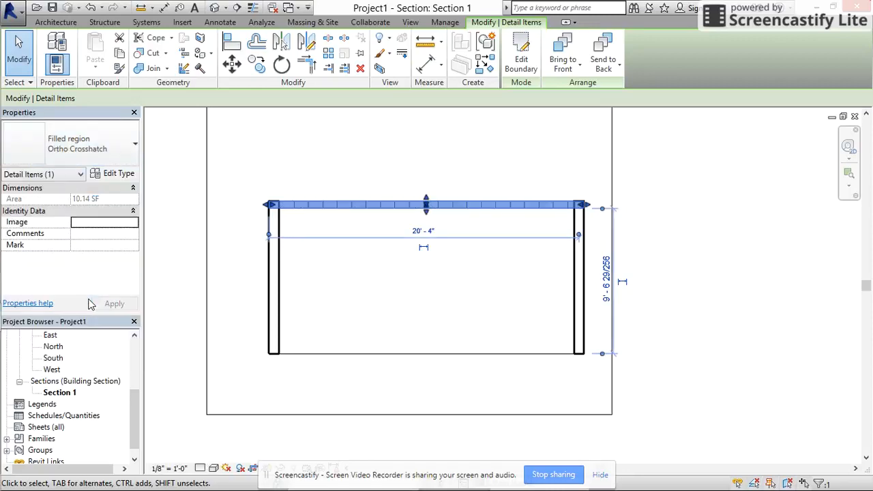
{"action": "left_click", "coordinate": [248, 176]}
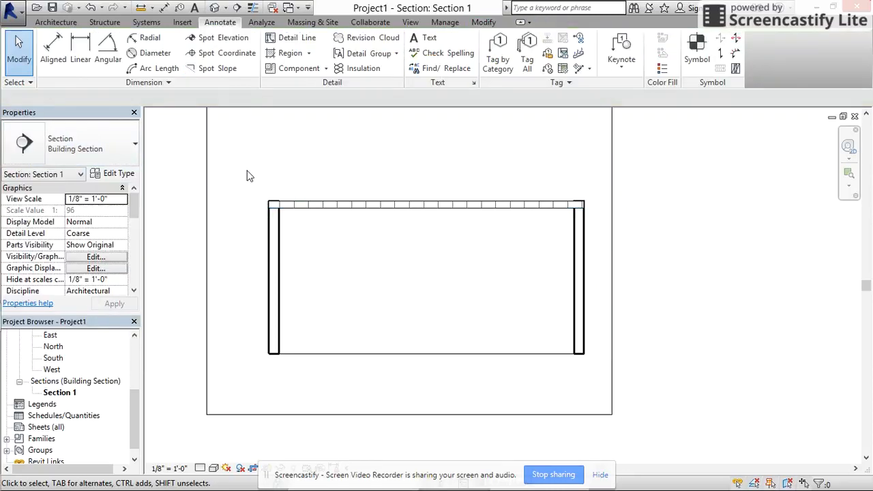
Set the section's view scale to 1 1/2" = 1'-0" and check the crosshatch up close.
{"action": "left_click", "coordinate": [123, 199]}
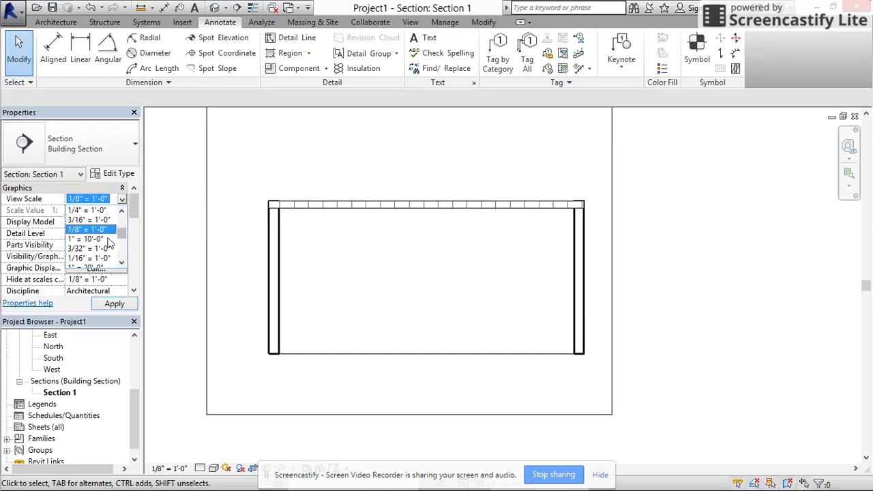
{"action": "left_click_drag", "start_coordinate": [120, 233], "coordinate": [123, 229]}
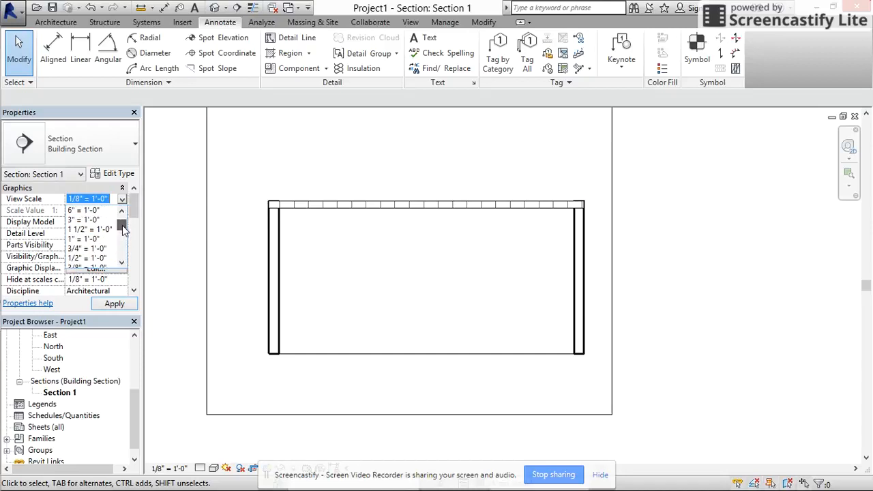
{"action": "left_click", "coordinate": [92, 231]}
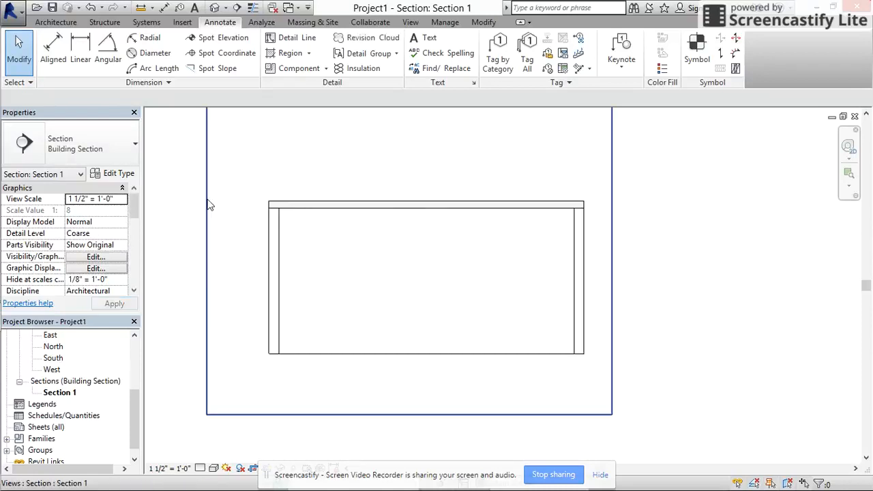
{"action": "scroll", "coordinate": [331, 203], "scroll_direction": "up", "scroll_amount": 5}
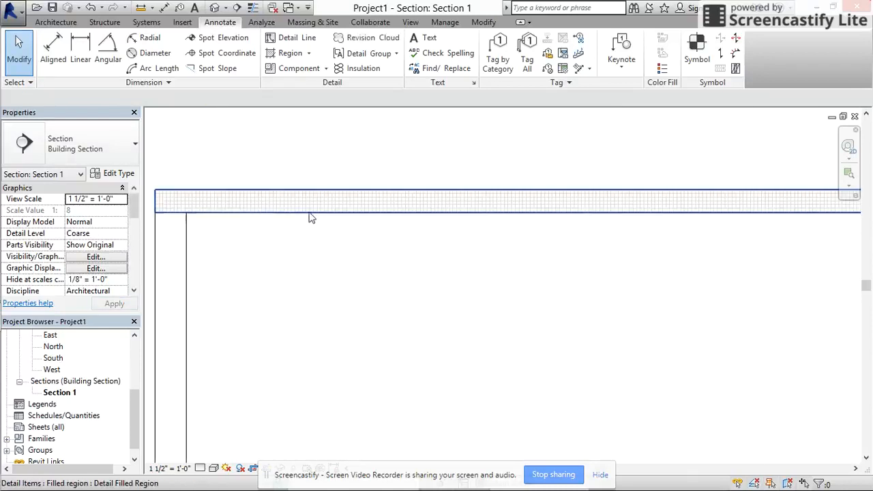
{"action": "scroll", "coordinate": [282, 201], "scroll_direction": "down", "scroll_amount": 5}
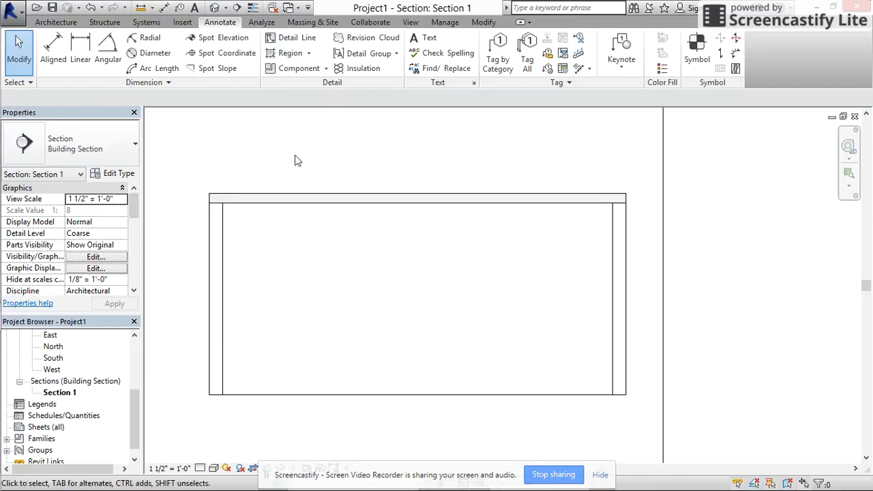
Copy the crosshatched band about 9'-6" straight down so it sits at the base of the walls.
{"action": "left_click", "coordinate": [317, 204]}
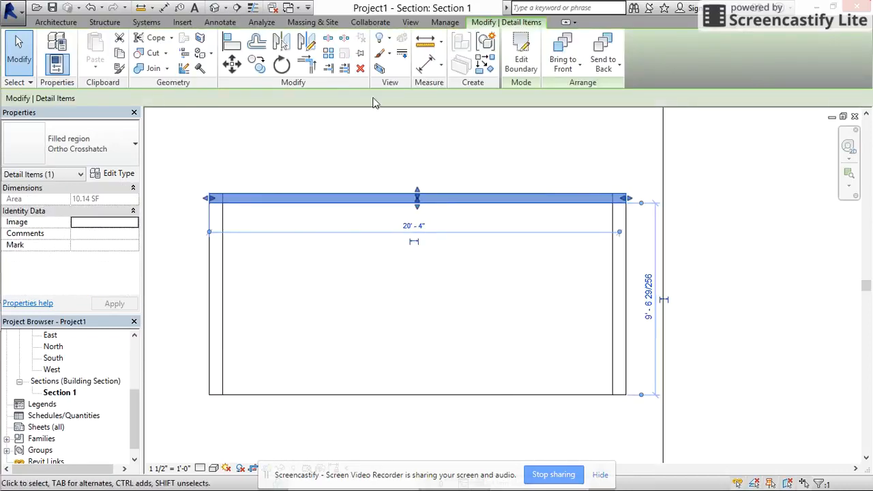
{"action": "left_click", "coordinate": [261, 67]}
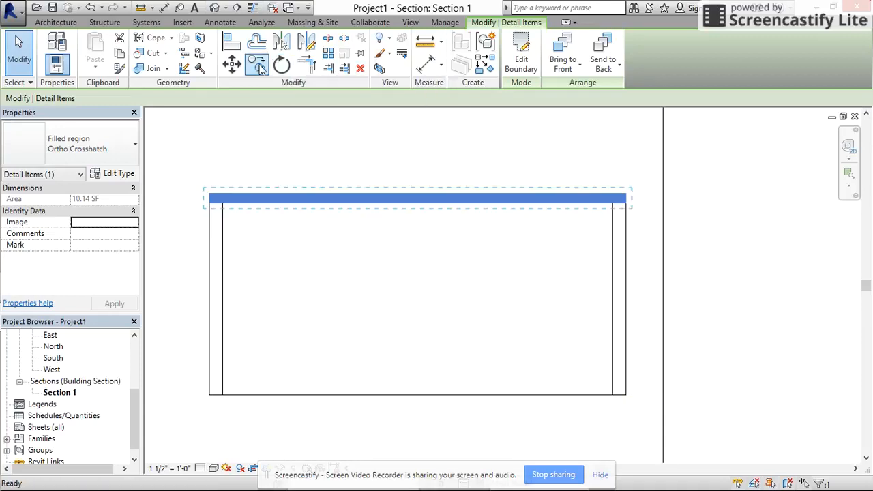
{"action": "left_click", "coordinate": [210, 198]}
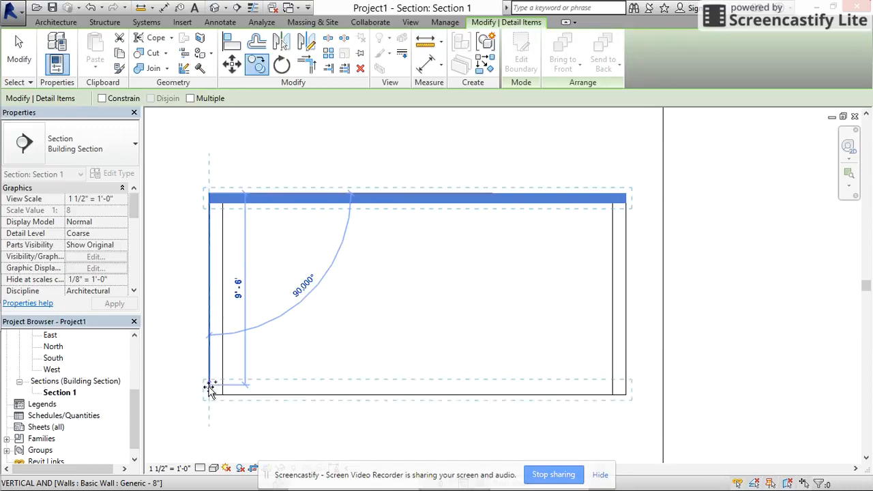
{"action": "left_click", "coordinate": [210, 386]}
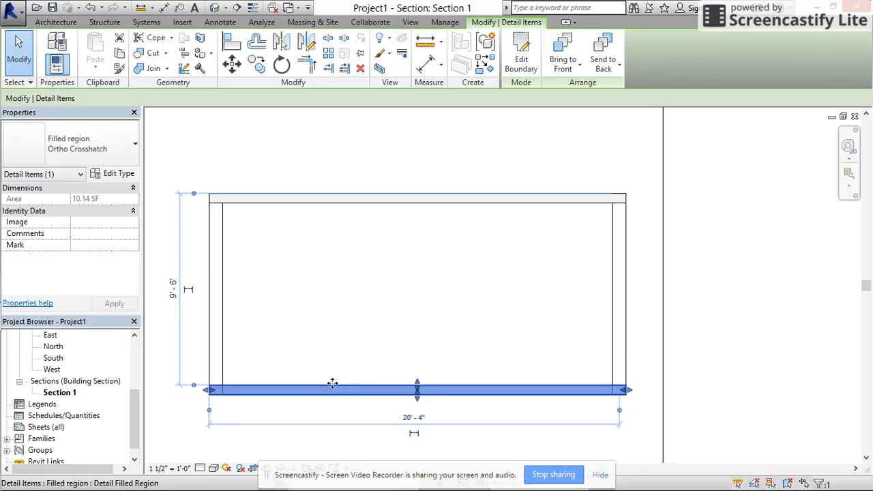
Copy the base band upward three times in succession, about 2'-6" apart, to form three intermediate bands between the walls.
{"action": "left_click", "coordinate": [259, 74]}
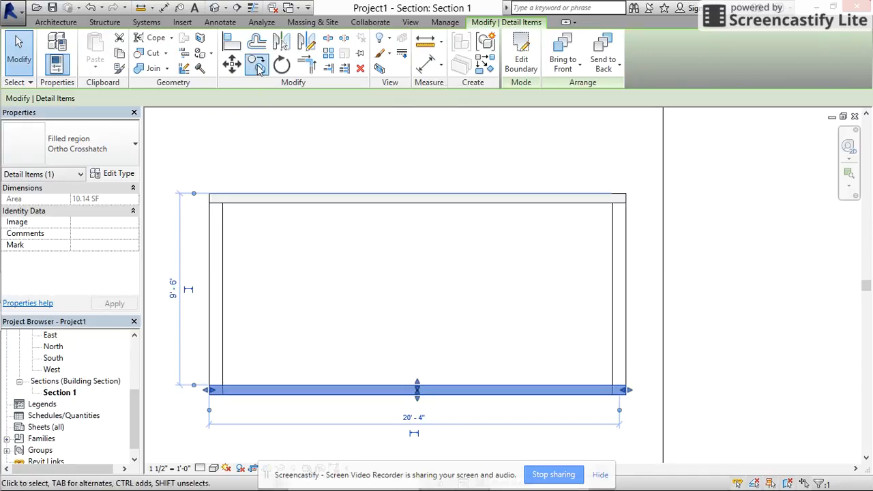
{"action": "left_click", "coordinate": [209, 396]}
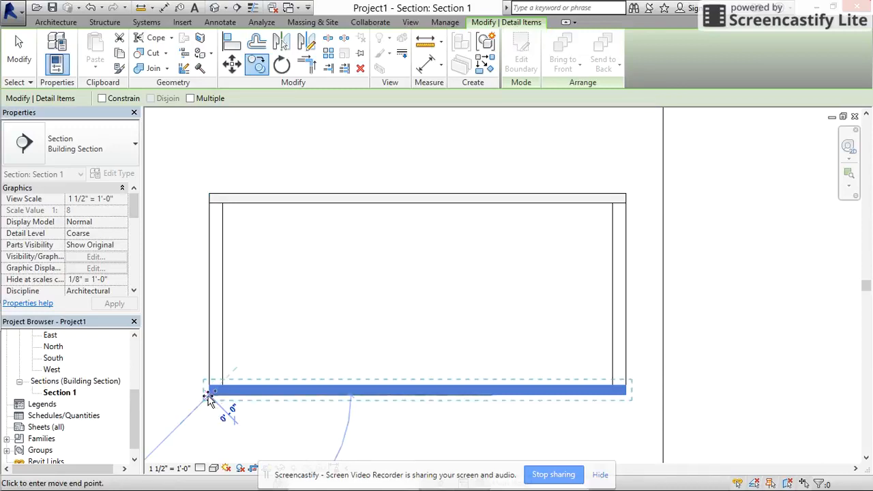
{"action": "left_click", "coordinate": [209, 340]}
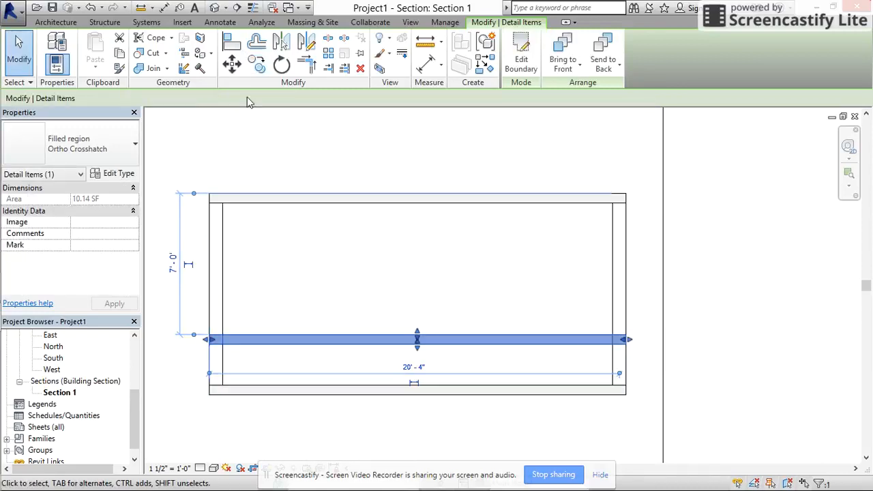
{"action": "left_click", "coordinate": [258, 63]}
{"action": "left_click", "coordinate": [210, 341]}
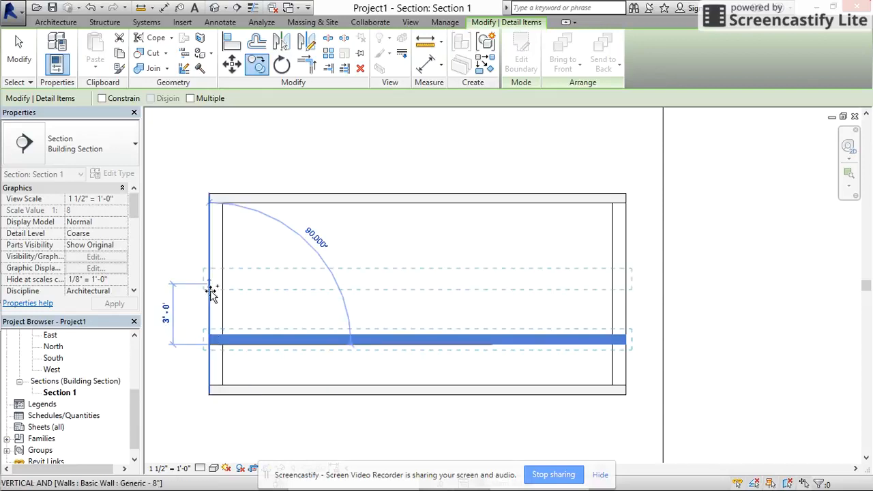
{"action": "left_click", "coordinate": [210, 290]}
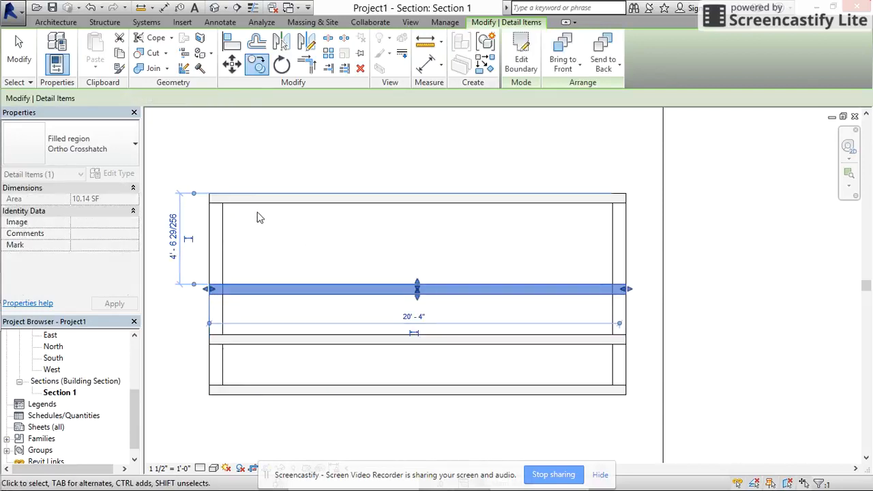
{"action": "left_click", "coordinate": [258, 68]}
{"action": "left_click", "coordinate": [210, 289]}
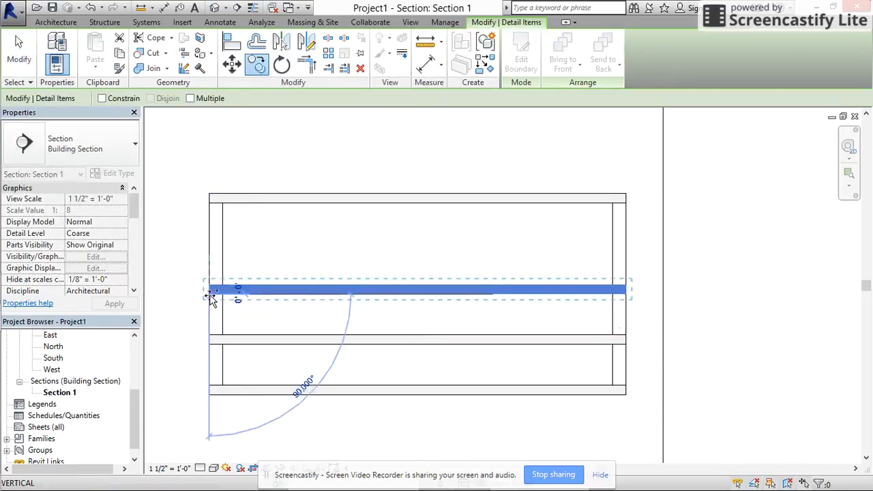
{"action": "left_click", "coordinate": [210, 243]}
{"action": "key", "text": "Escape"}
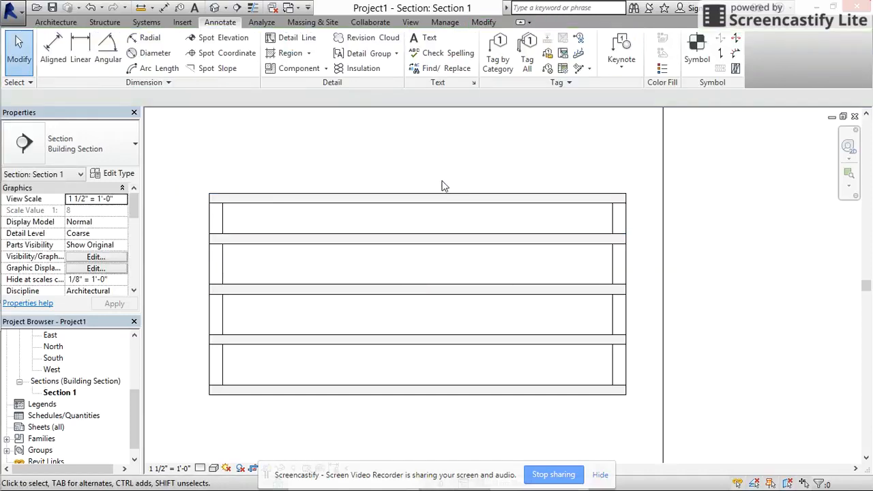
Examine the arrangement of the horizontal bands between the walls in the section view.
{"action": "scroll", "coordinate": [428, 247], "scroll_direction": "up", "scroll_amount": 3}
{"action": "scroll", "coordinate": [423, 246], "scroll_direction": "down", "scroll_amount": 5}
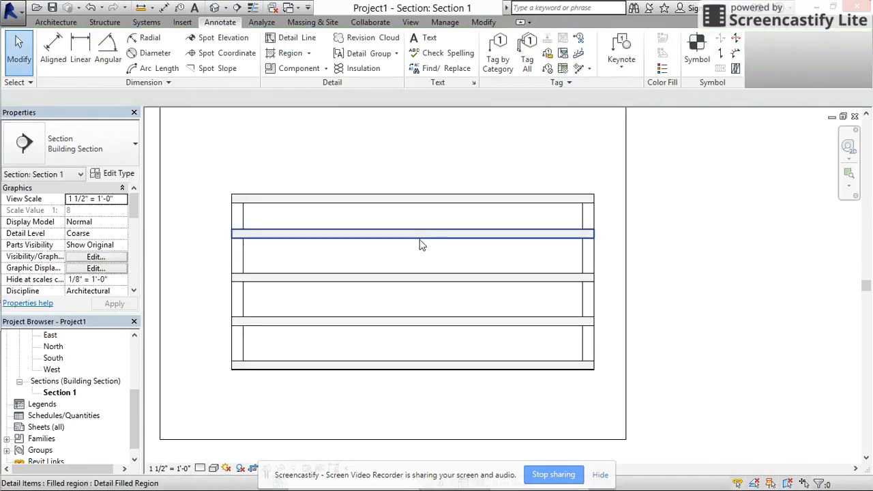
{"action": "scroll", "coordinate": [420, 251], "scroll_direction": "up", "scroll_amount": 2}
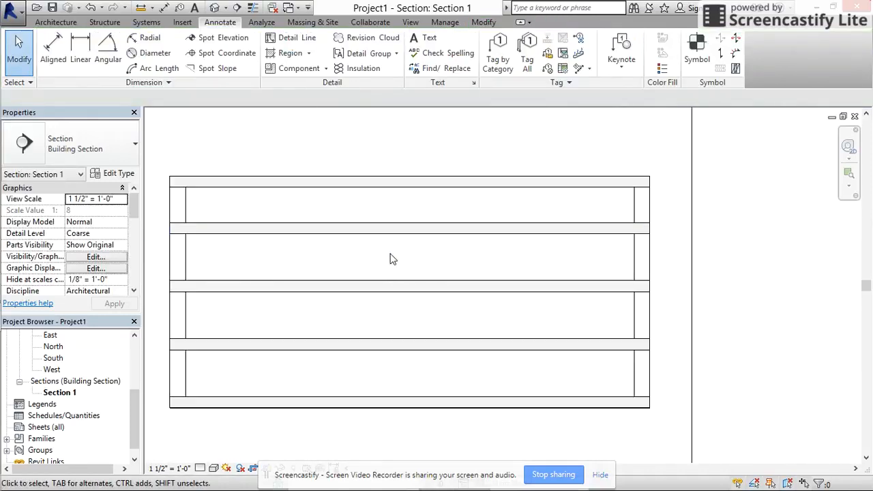
{"action": "scroll", "coordinate": [391, 259], "scroll_direction": "down", "scroll_amount": 3}
{"action": "middle_click_drag", "start_coordinate": [386, 222], "coordinate": [343, 209]}
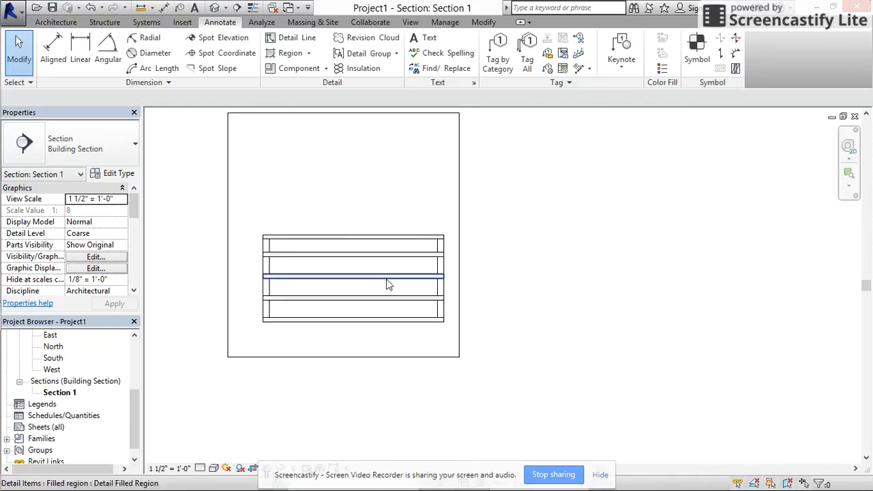
{"action": "scroll", "coordinate": [388, 284], "scroll_direction": "up", "scroll_amount": 2}
{"action": "scroll", "coordinate": [362, 296], "scroll_direction": "up", "scroll_amount": 2}
{"action": "middle_click_drag", "start_coordinate": [361, 296], "coordinate": [470, 302]}
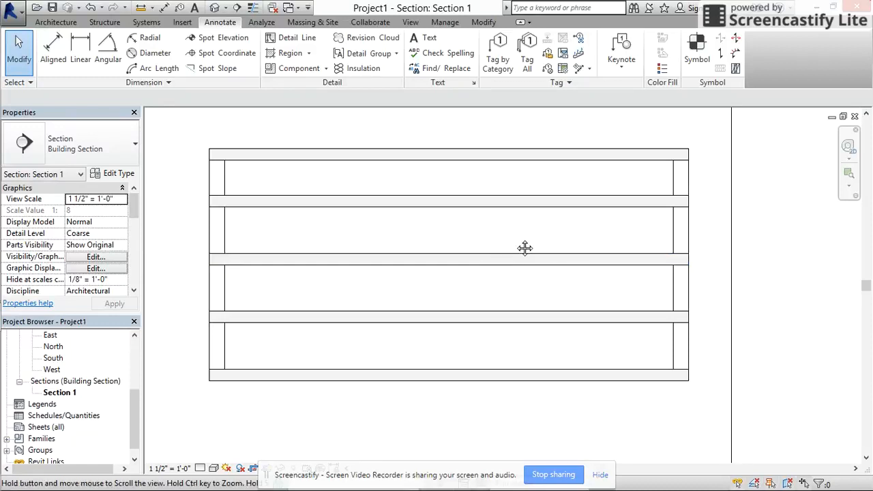
{"action": "middle_click_drag", "start_coordinate": [524, 247], "coordinate": [509, 235]}
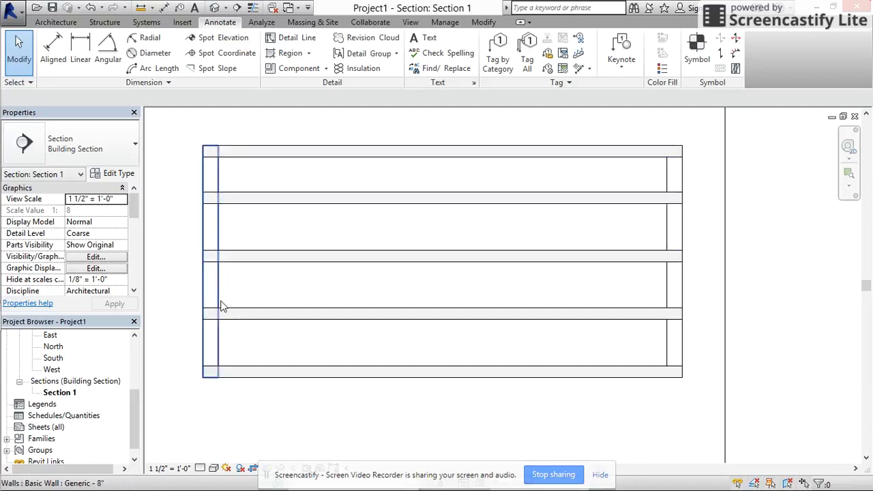
Draw a Wood 2 filled region 20'-8" wide and about 3 1/2" deep directly beneath the top crosshatched band.
{"action": "left_click", "coordinate": [285, 54]}
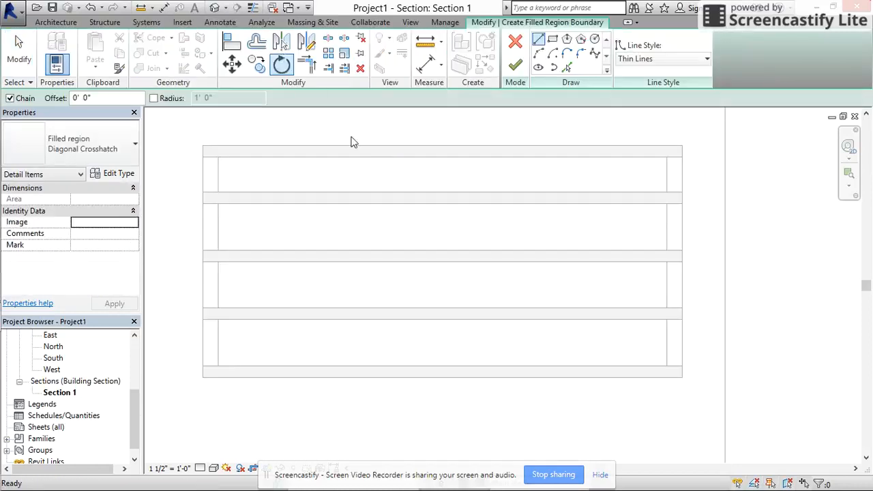
{"action": "left_click", "coordinate": [553, 38]}
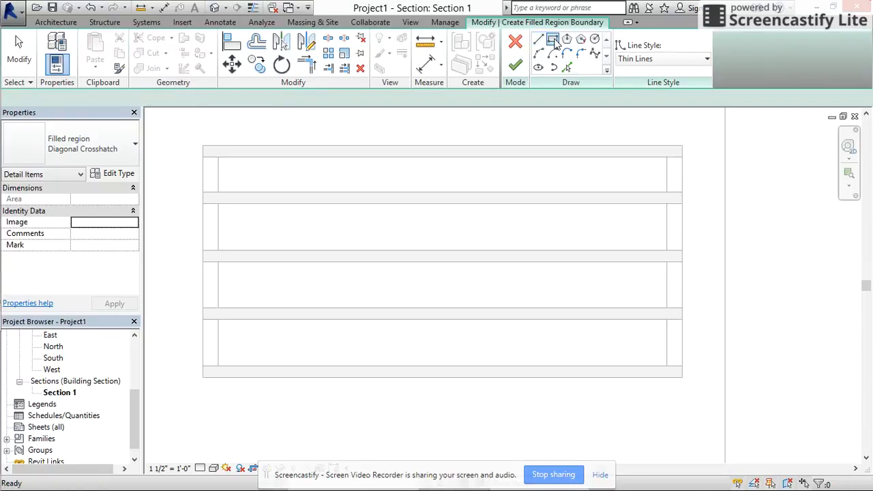
{"action": "left_click", "coordinate": [204, 157]}
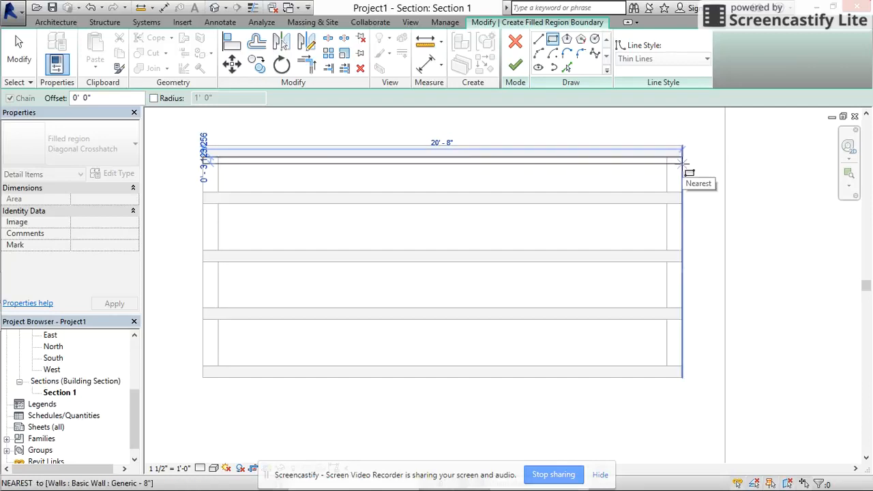
{"action": "left_click", "coordinate": [682, 163]}
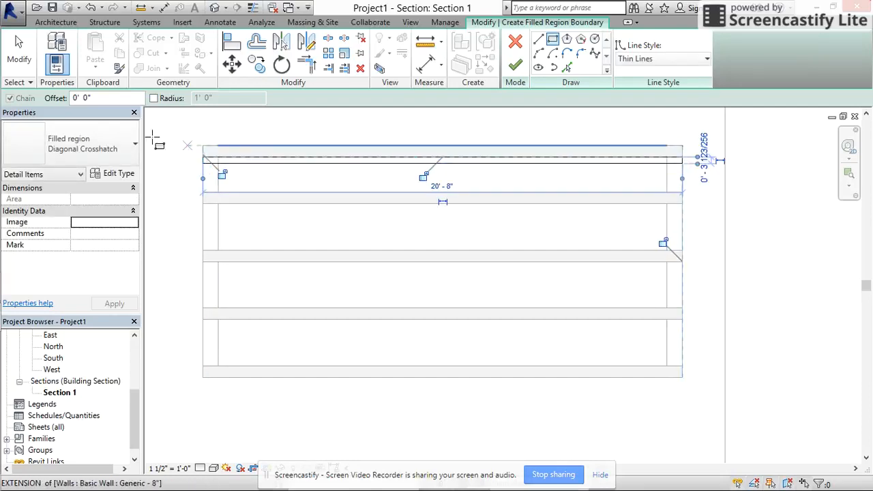
{"action": "left_click", "coordinate": [125, 150]}
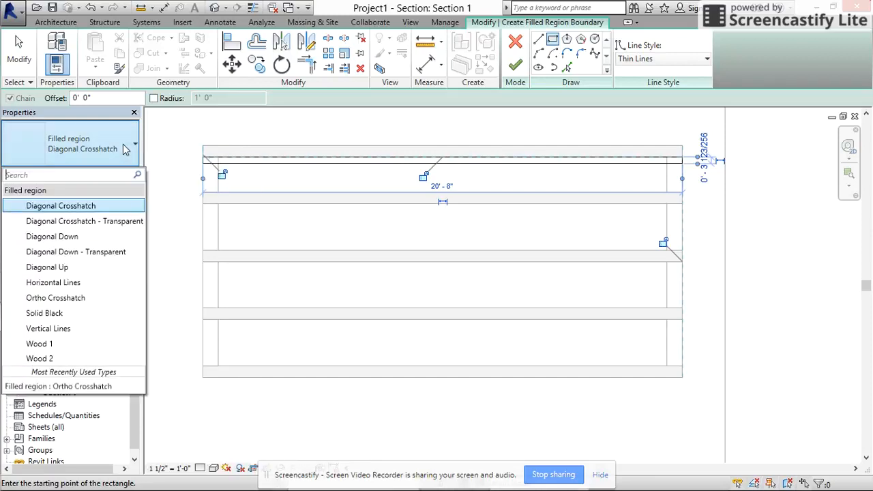
{"action": "left_click", "coordinate": [63, 359]}
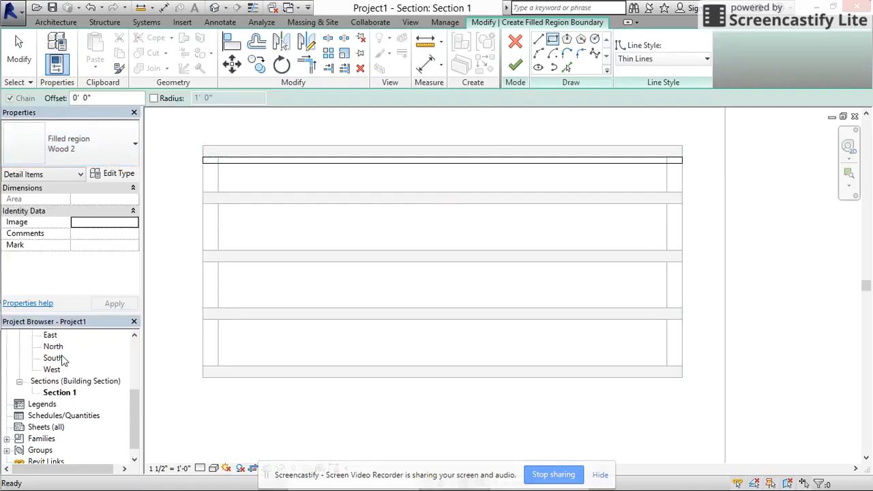
{"action": "left_click", "coordinate": [514, 65]}
{"action": "left_click", "coordinate": [444, 160]}
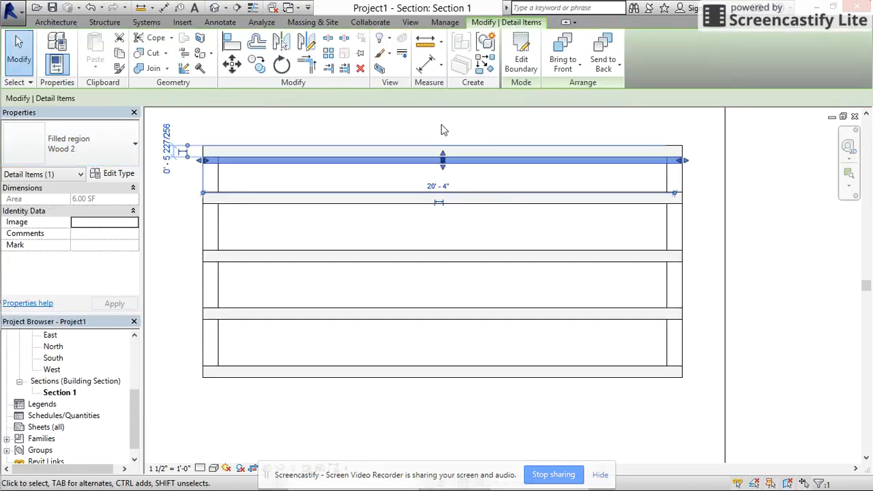
Examine the Wood 2 hatch up close against the crosshatched bands, and check the whole section.
{"action": "scroll", "coordinate": [362, 195], "scroll_direction": "up", "scroll_amount": 4}
{"action": "left_click", "coordinate": [382, 220]}
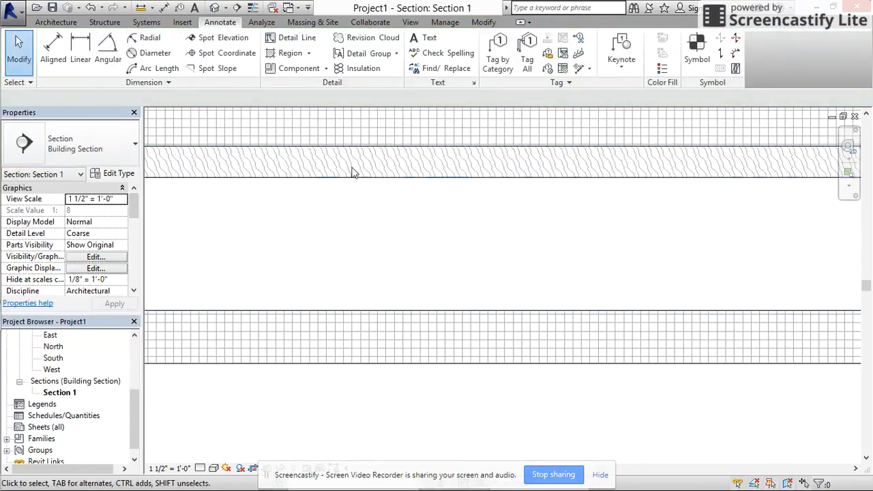
{"action": "scroll", "coordinate": [412, 176], "scroll_direction": "down", "scroll_amount": 2}
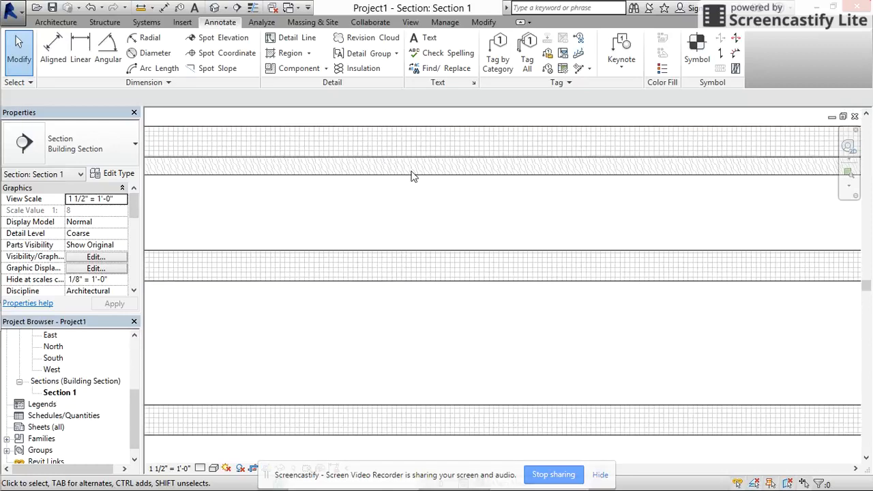
{"action": "middle_click_drag", "start_coordinate": [326, 172], "coordinate": [395, 171]}
{"action": "scroll", "coordinate": [421, 169], "scroll_direction": "down", "scroll_amount": 1}
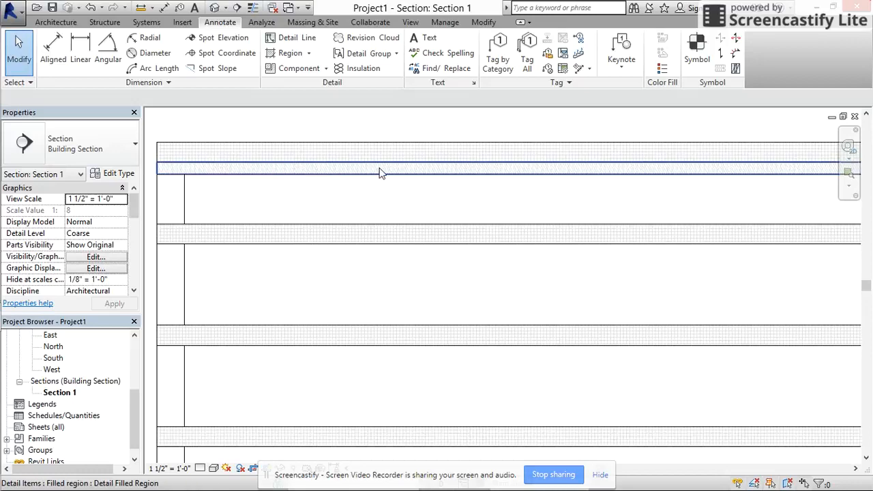
{"action": "scroll", "coordinate": [327, 176], "scroll_direction": "up", "scroll_amount": 4}
{"action": "scroll", "coordinate": [326, 174], "scroll_direction": "down", "scroll_amount": 5}
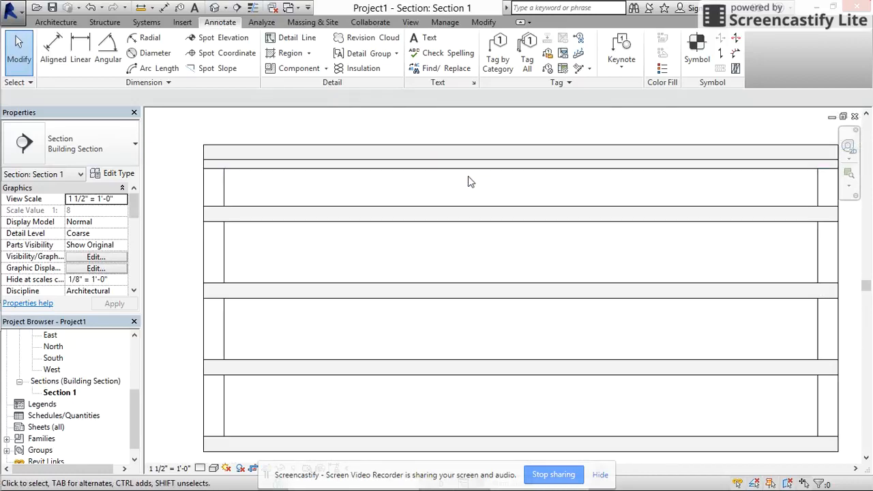
{"action": "middle_click_drag", "start_coordinate": [532, 213], "coordinate": [494, 212]}
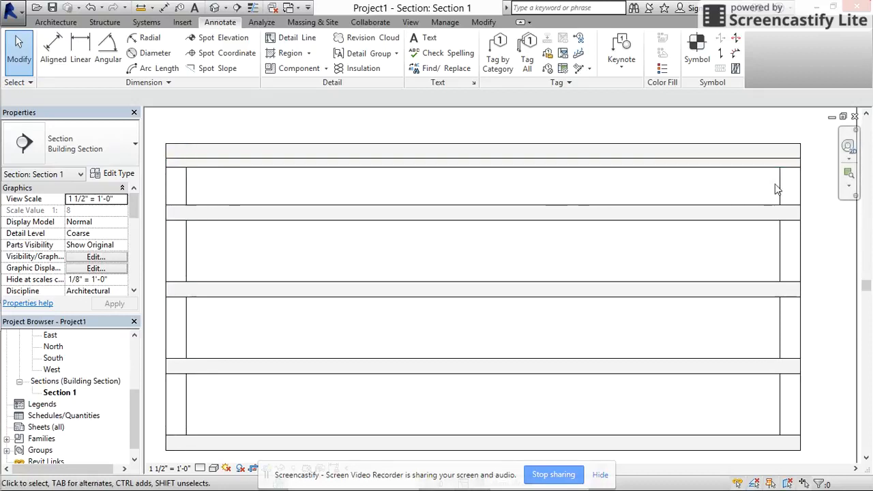
Draw a Solid Black filled region 20'-8" wide and about 1'-2 3/4" deep between the Wood 2 strip and the second crosshatched band.
{"action": "left_click", "coordinate": [285, 54]}
{"action": "left_click", "coordinate": [558, 41]}
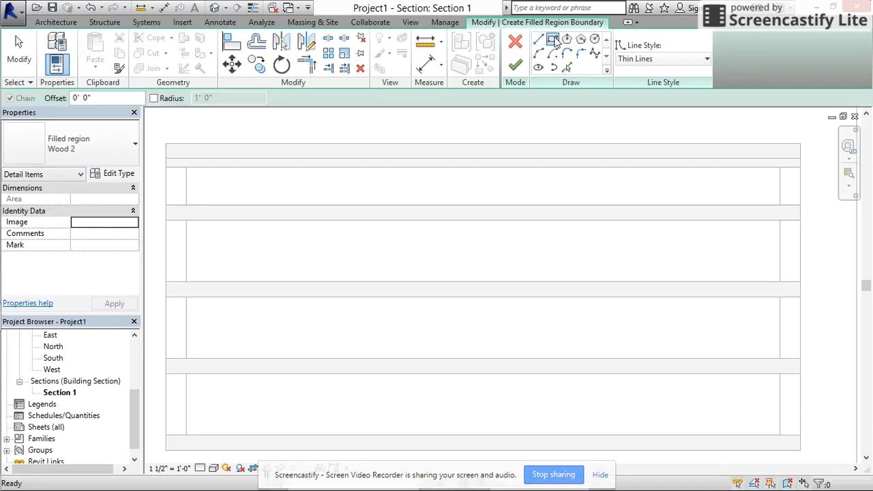
{"action": "left_click", "coordinate": [165, 167]}
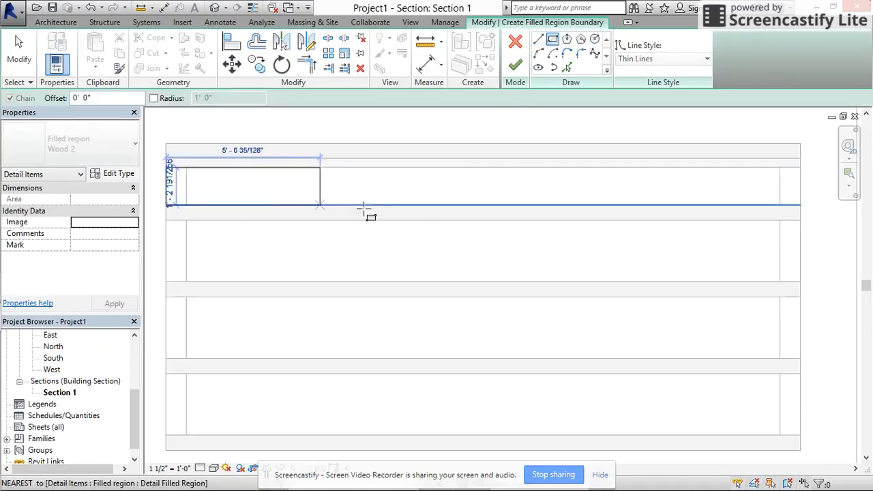
{"action": "left_click", "coordinate": [801, 203]}
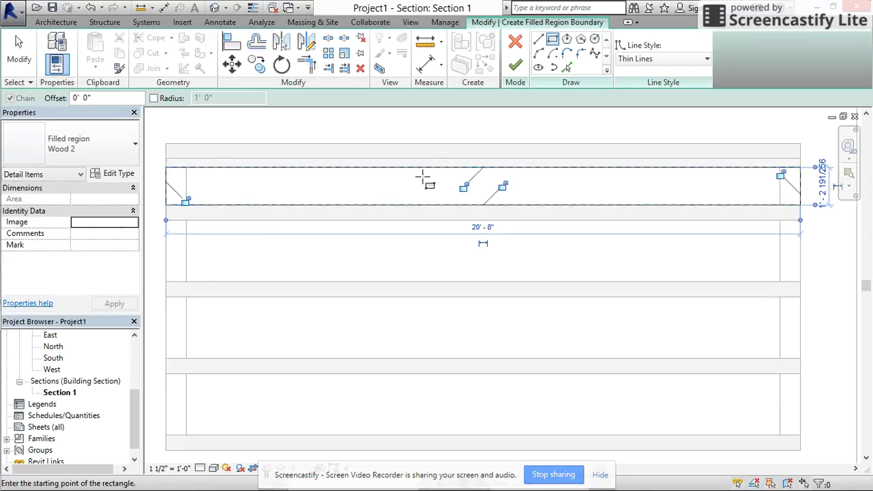
{"action": "left_click", "coordinate": [130, 148]}
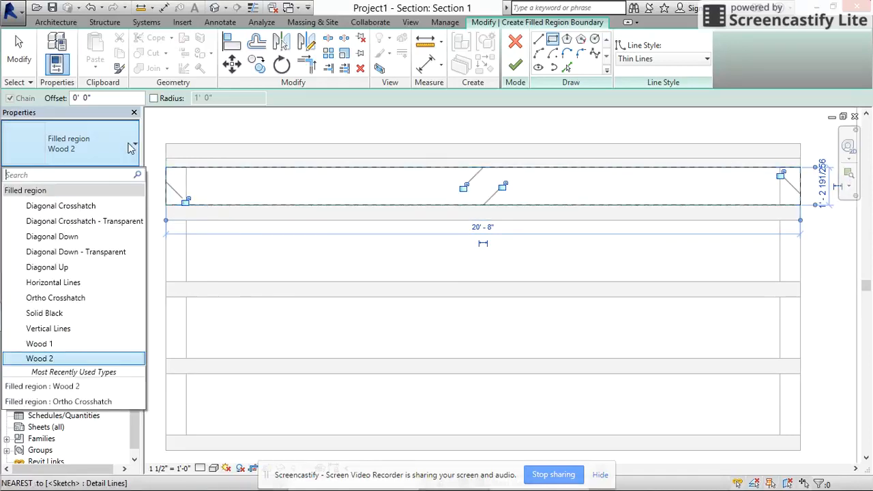
{"action": "left_click", "coordinate": [71, 313]}
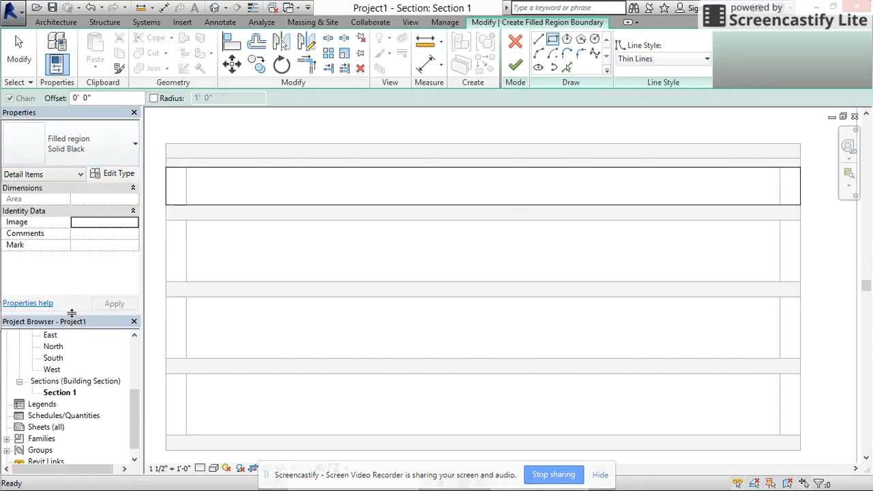
{"action": "left_click", "coordinate": [134, 145]}
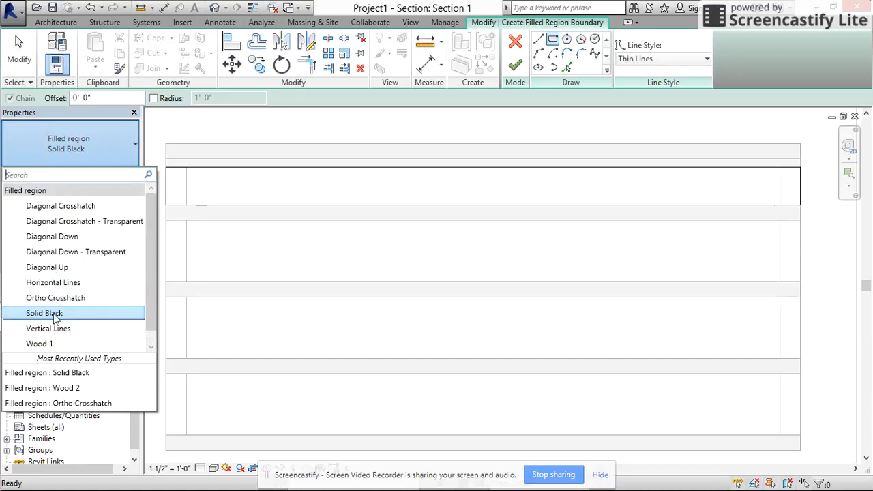
{"action": "left_click", "coordinate": [54, 314]}
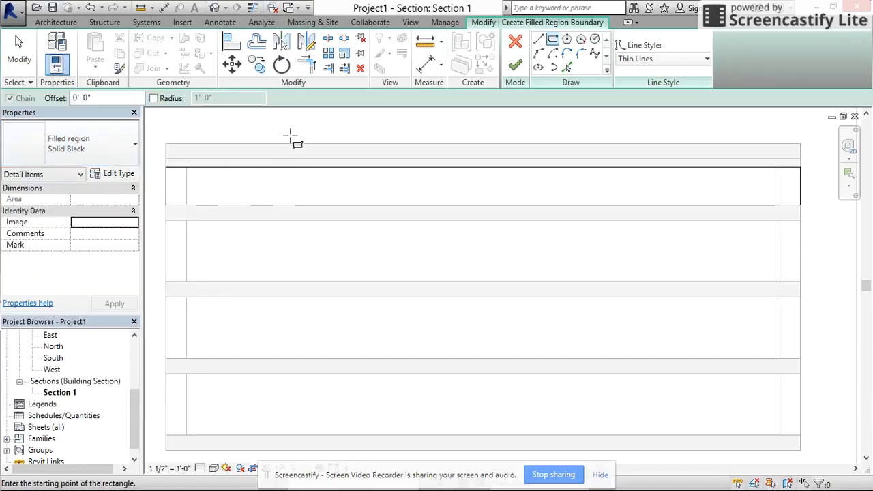
{"action": "left_click", "coordinate": [517, 66]}
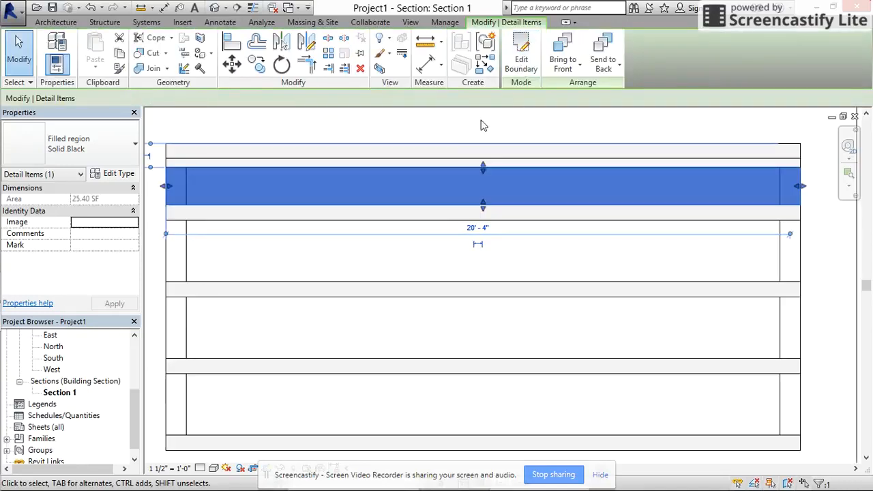
{"action": "left_click", "coordinate": [378, 128]}
Copy the Solid Black and Wood 2 regions together about 2'-0" straight down, directly beneath the second crosshatched band.
{"action": "scroll", "coordinate": [334, 129], "scroll_direction": "down", "scroll_amount": 2}
{"action": "scroll", "coordinate": [433, 149], "scroll_direction": "up", "scroll_amount": 1}
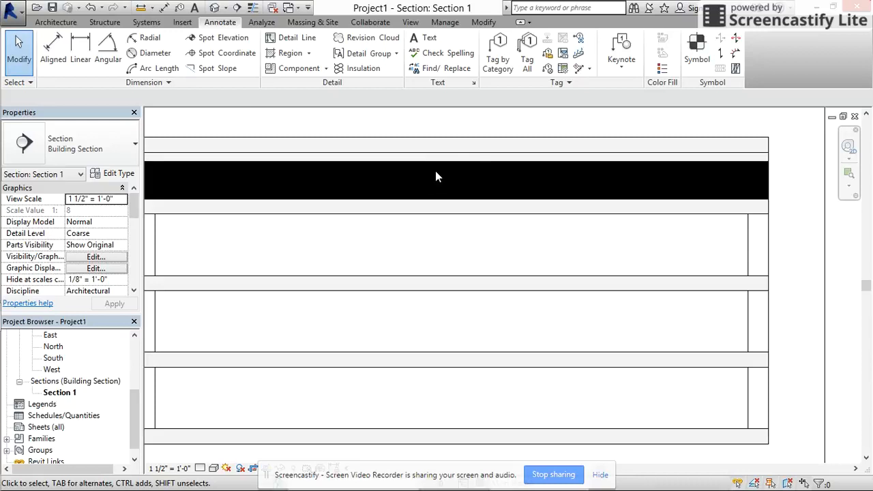
{"action": "scroll", "coordinate": [682, 210], "scroll_direction": "down", "scroll_amount": 1}
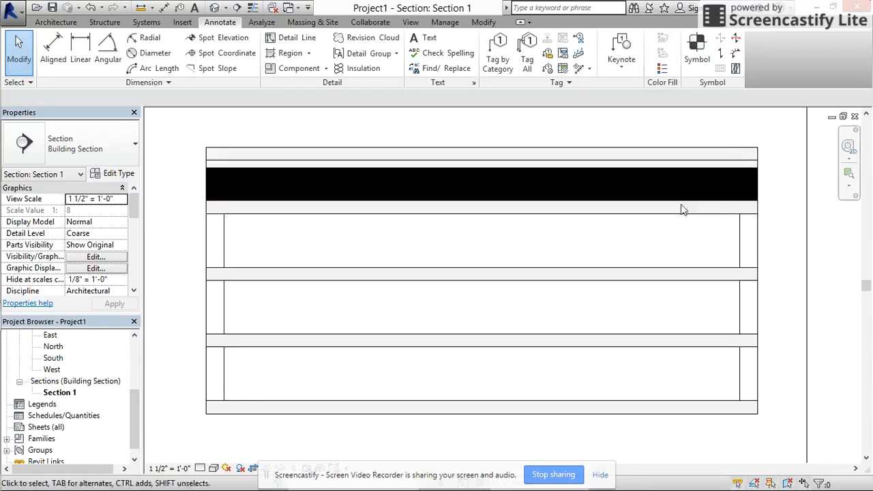
{"action": "middle_click_drag", "start_coordinate": [676, 195], "coordinate": [692, 189]}
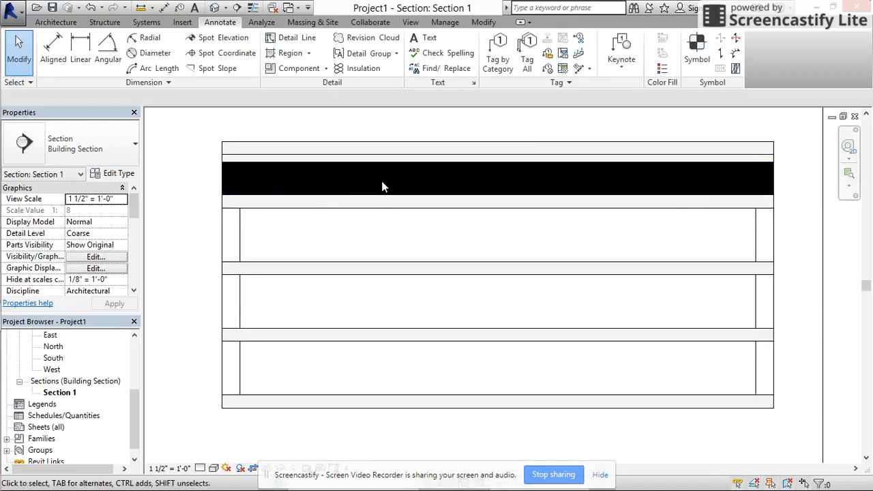
{"action": "left_click", "coordinate": [291, 166]}
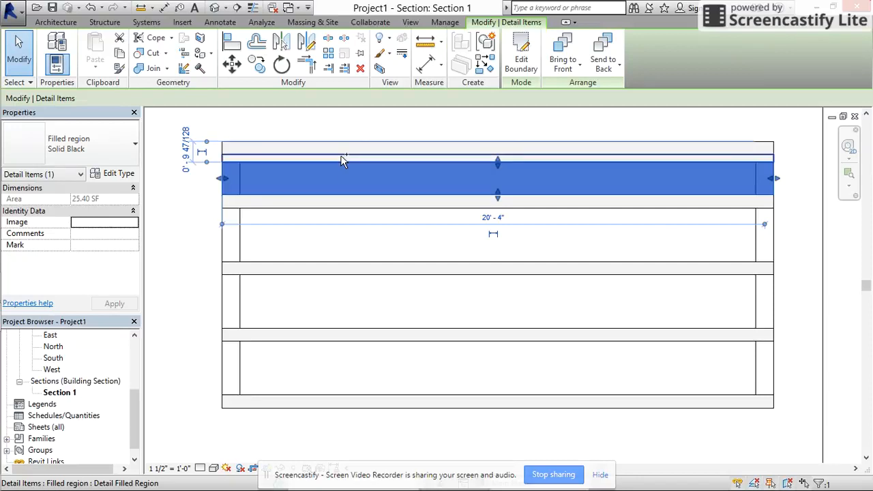
{"action": "left_click", "coordinate": [341, 156], "text": "ctrl"}
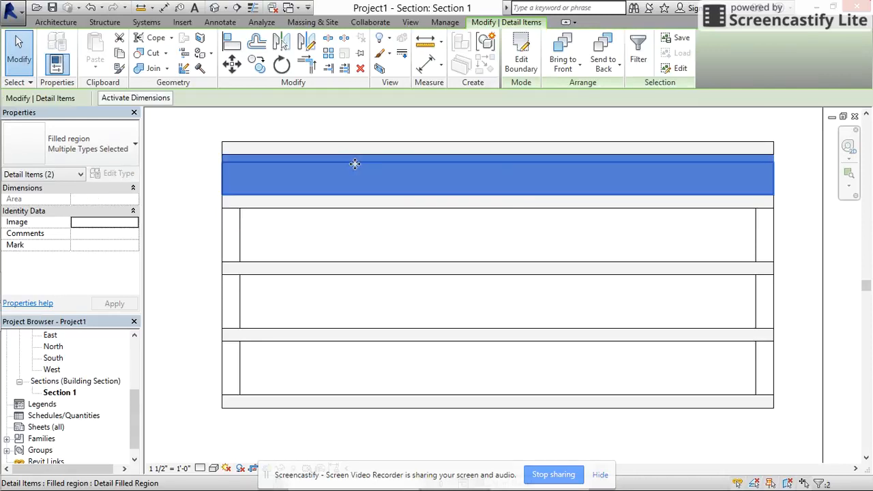
{"action": "left_click", "coordinate": [257, 63]}
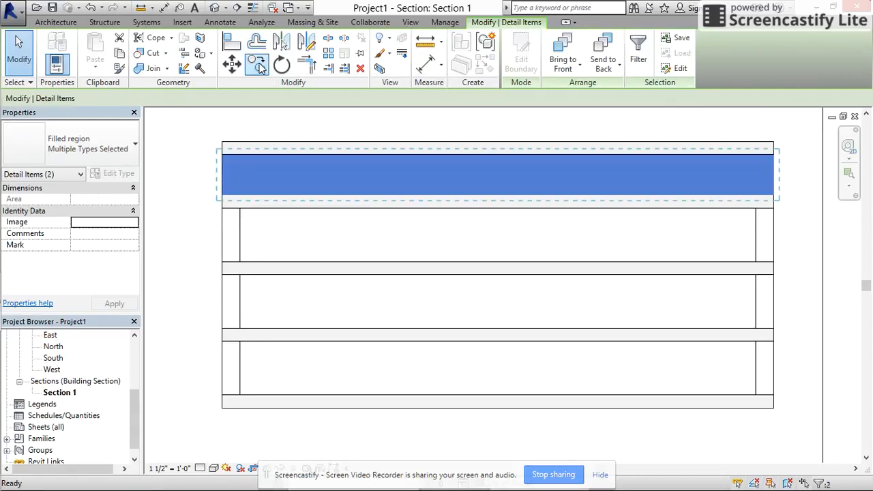
{"action": "left_click", "coordinate": [222, 155]}
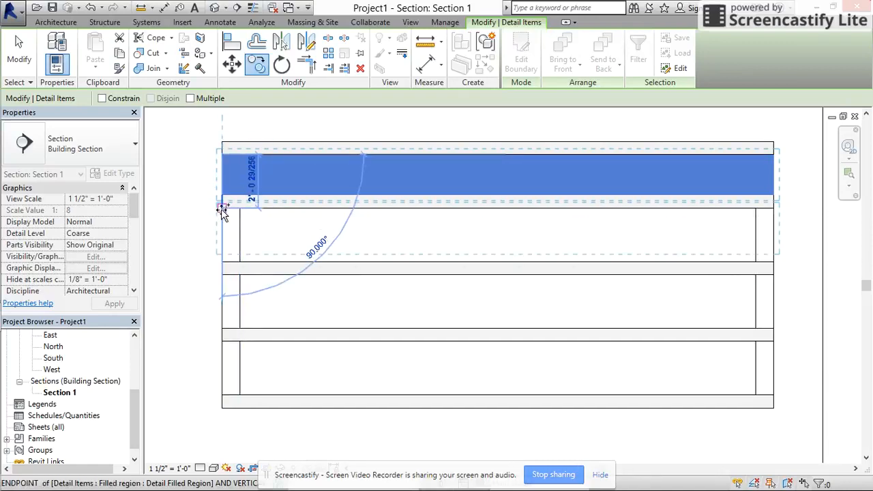
{"action": "left_click", "coordinate": [222, 204]}
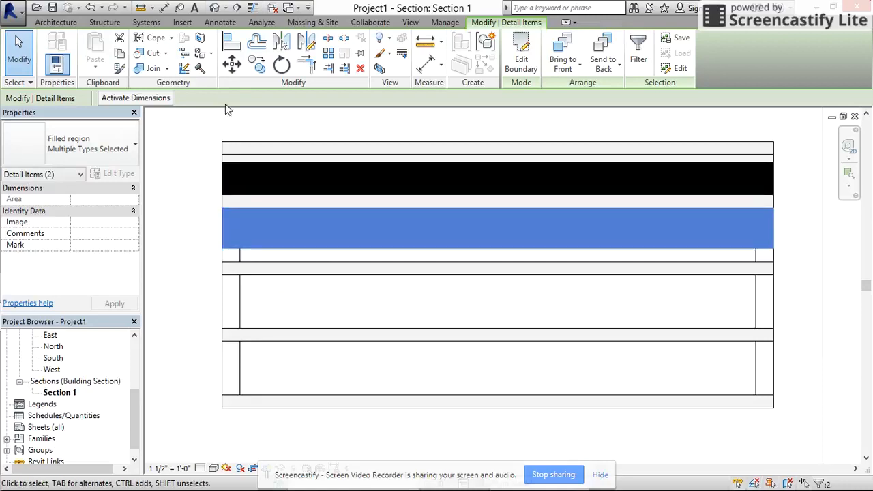
Copy the black and wood pair down twice more, placing one pair beneath the third crosshatched band and one beneath the fourth.
{"action": "key", "text": "c"}
{"action": "key", "text": "o"}
{"action": "left_click", "coordinate": [222, 208]}
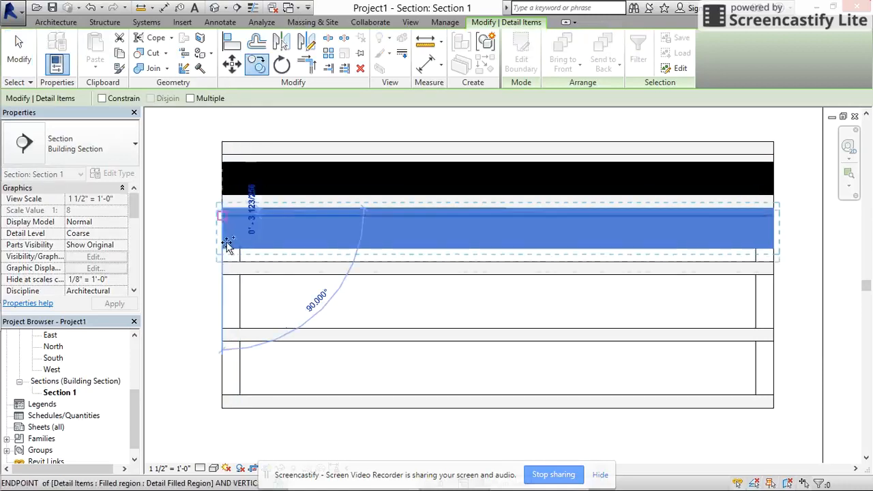
{"action": "left_click", "coordinate": [221, 273]}
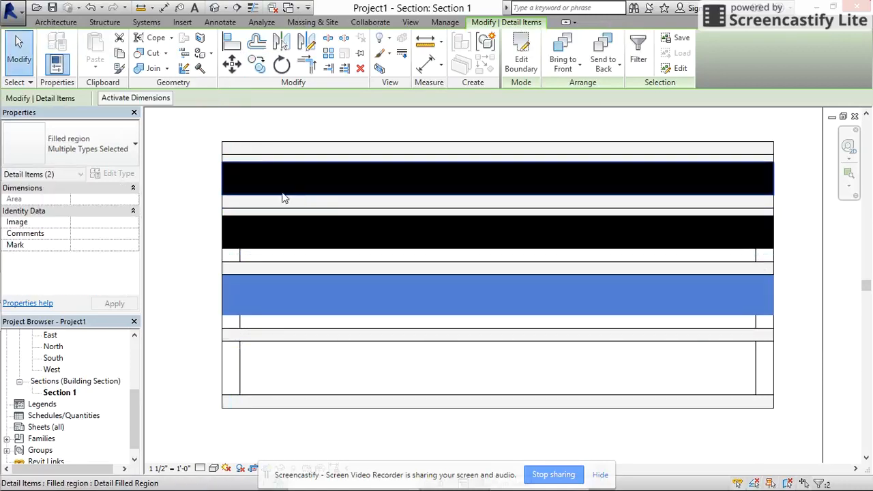
{"action": "left_click", "coordinate": [256, 64]}
{"action": "left_click", "coordinate": [222, 273]}
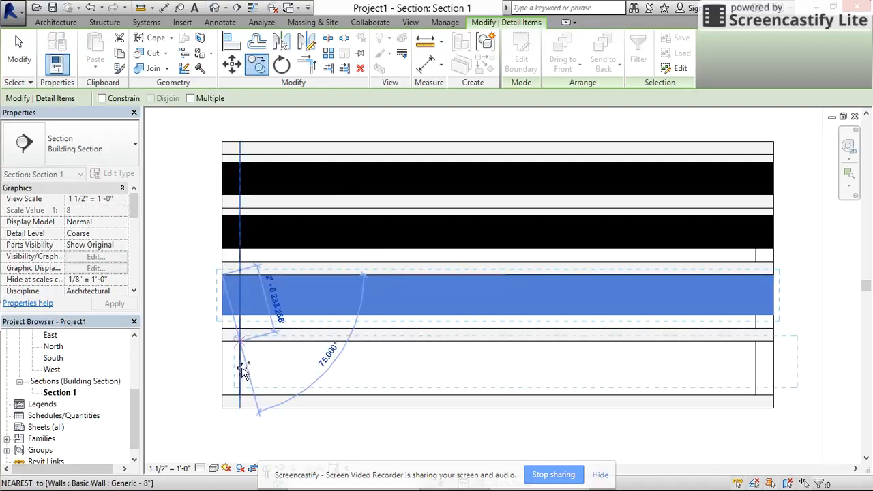
{"action": "left_click", "coordinate": [223, 341]}
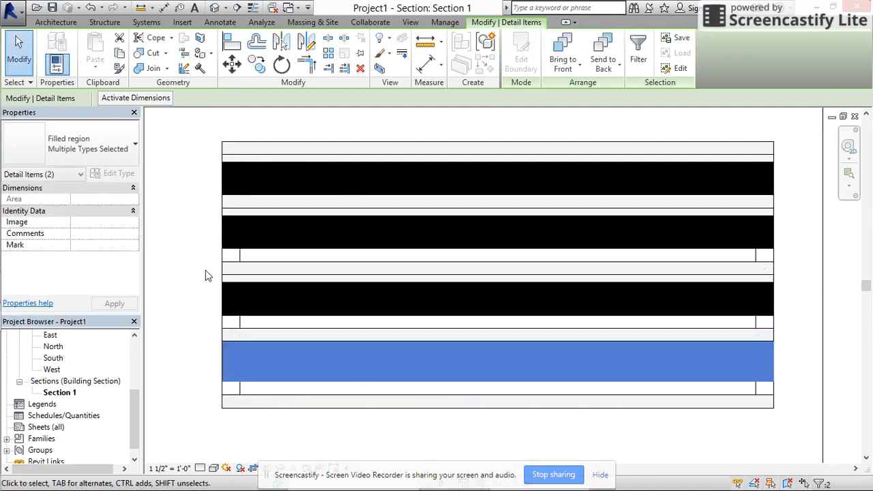
{"action": "left_click", "coordinate": [207, 274]}
{"action": "scroll", "coordinate": [321, 307], "scroll_direction": "up", "scroll_amount": 3}
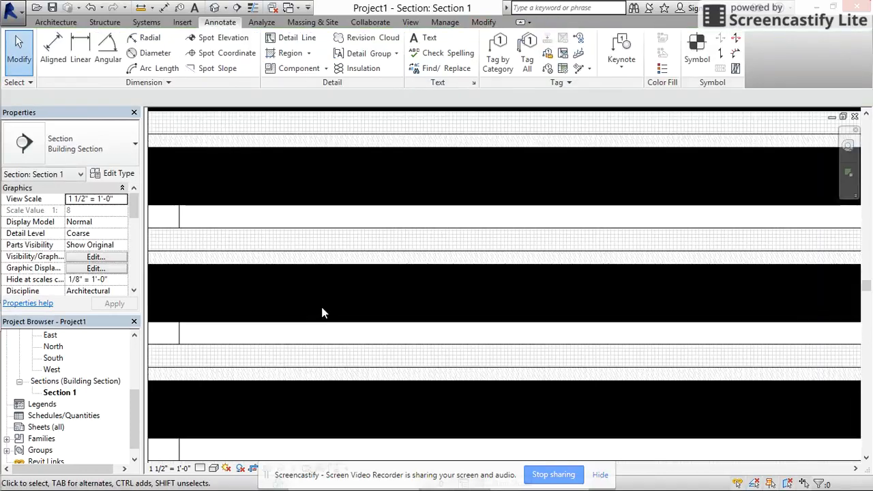
{"action": "scroll", "coordinate": [321, 304], "scroll_direction": "down", "scroll_amount": 5}
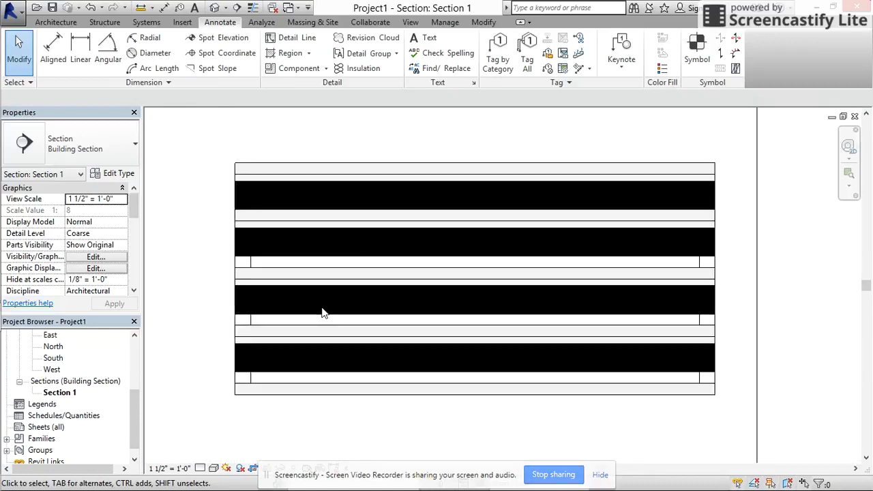
{"action": "scroll", "coordinate": [321, 312], "scroll_direction": "up", "scroll_amount": 2}
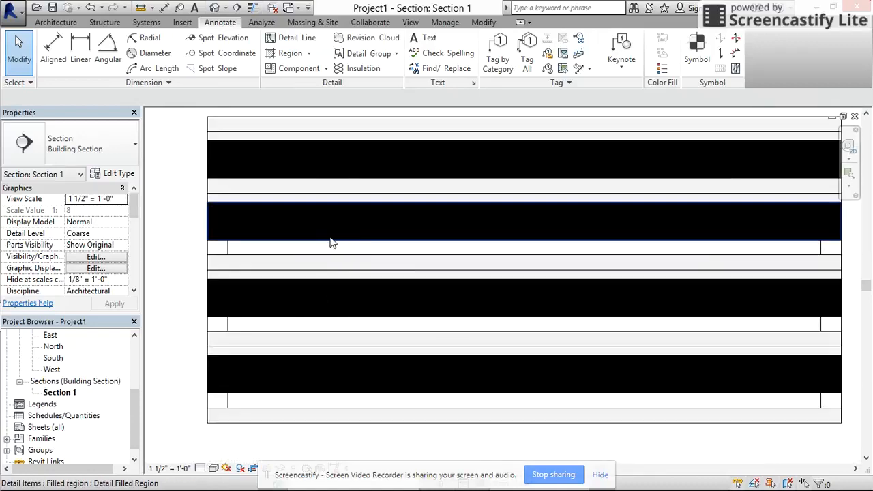
Stretch the second, third and fourth Solid Black regions down to the top edge of the crosshatched band beneath each one.
{"action": "scroll", "coordinate": [209, 218], "scroll_direction": "down", "scroll_amount": 2}
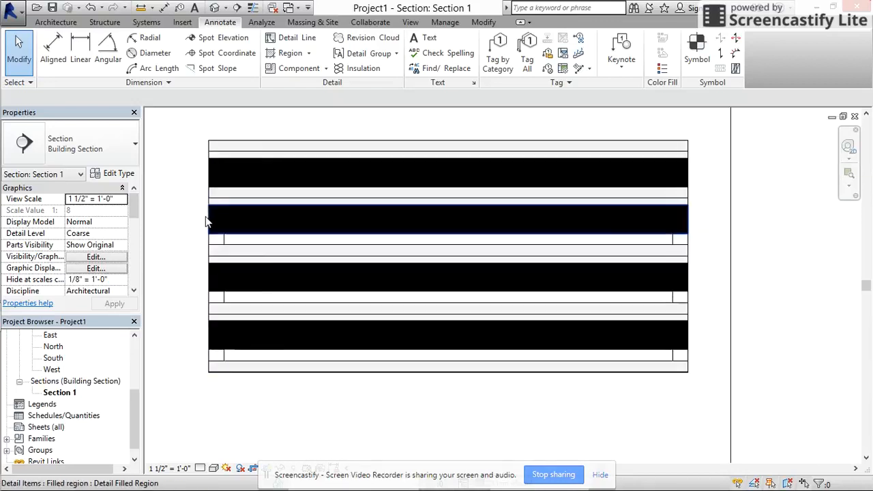
{"action": "left_click", "coordinate": [345, 233]}
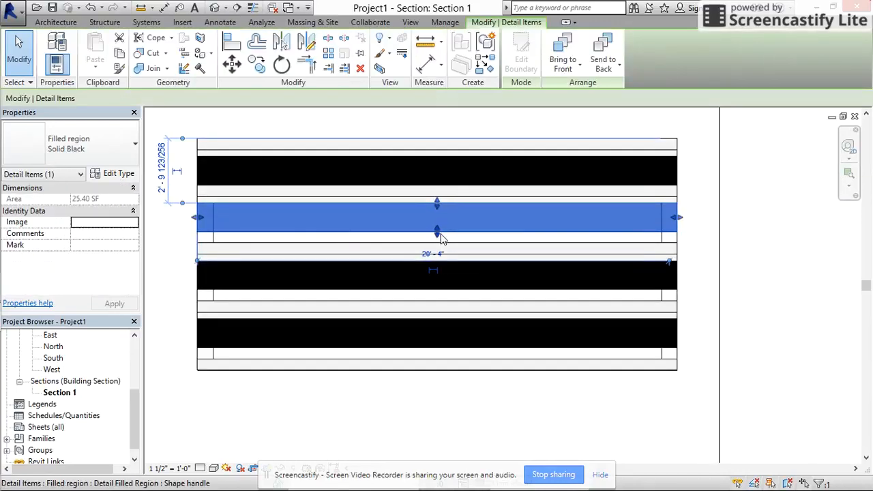
{"action": "left_click_drag", "start_coordinate": [436, 236], "coordinate": [439, 243]}
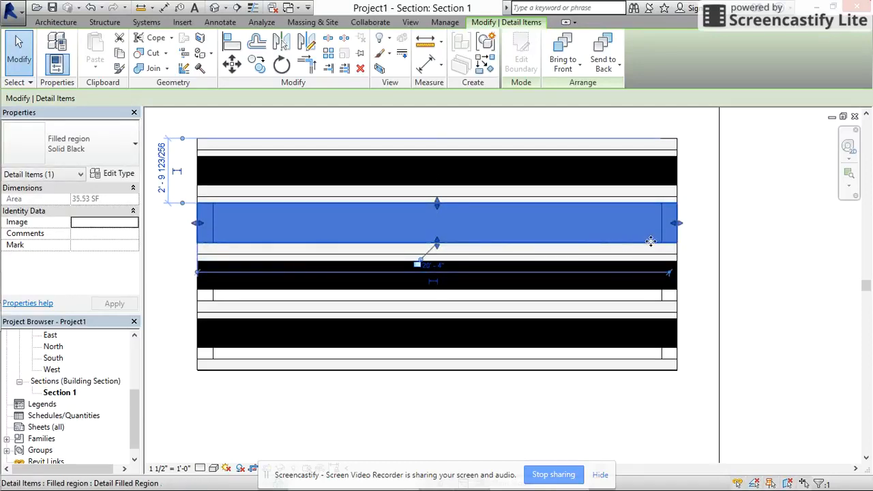
{"action": "left_click", "coordinate": [689, 246]}
{"action": "left_click", "coordinate": [472, 291]}
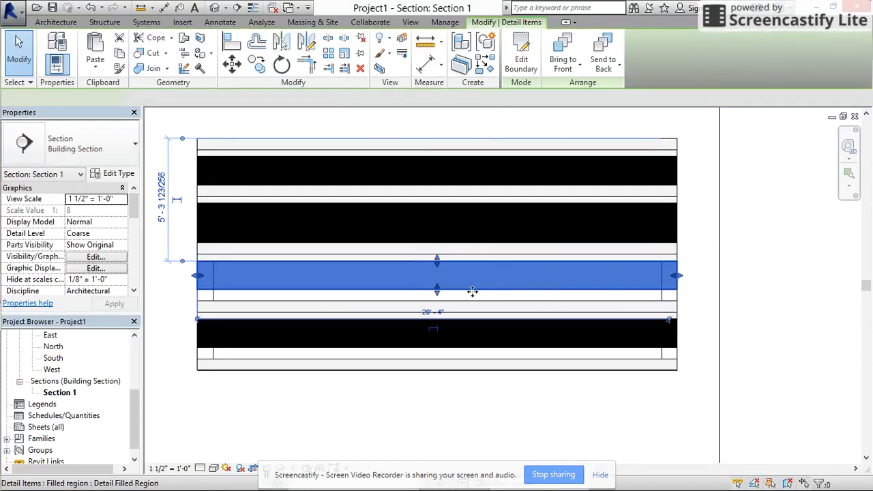
{"action": "left_click_drag", "start_coordinate": [437, 294], "coordinate": [438, 300]}
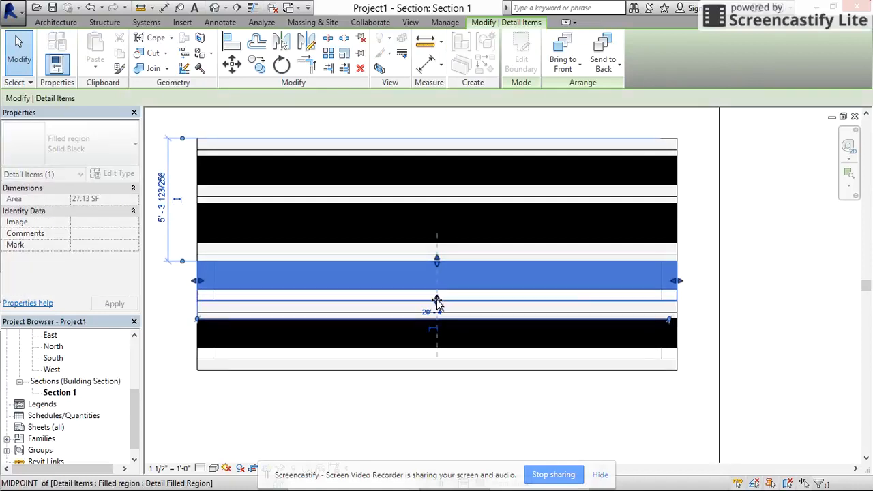
{"action": "left_click", "coordinate": [706, 298]}
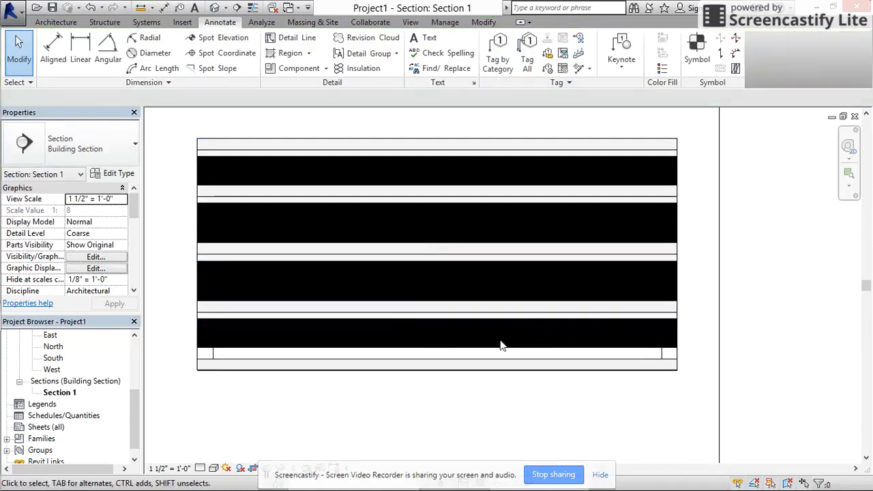
{"action": "left_click", "coordinate": [458, 349]}
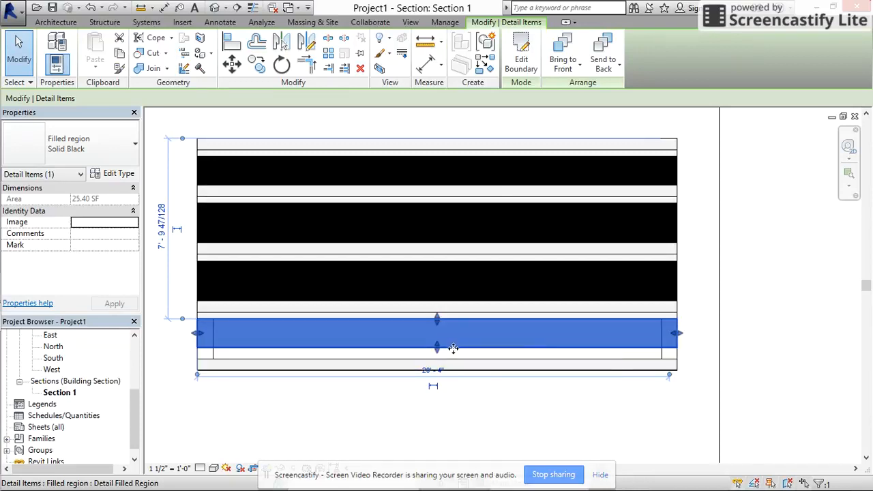
{"action": "left_click_drag", "start_coordinate": [453, 349], "coordinate": [440, 359]}
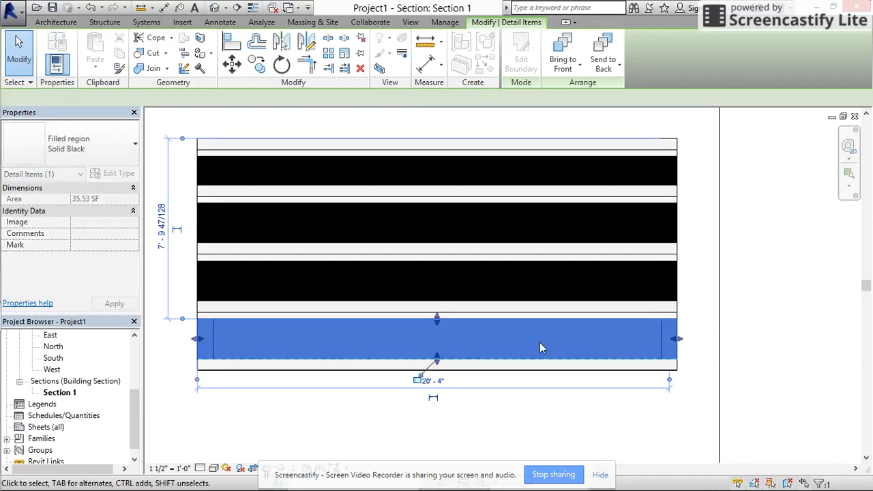
{"action": "left_click", "coordinate": [700, 328]}
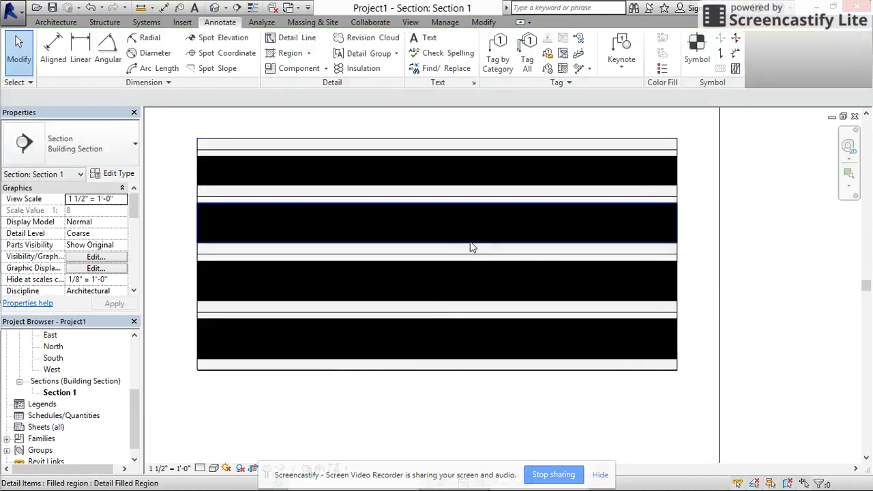
Examine the crosshatched, wood and black layers up close, and check the whole section inside its crop boundary.
{"action": "scroll", "coordinate": [232, 240], "scroll_direction": "up", "scroll_amount": 2}
{"action": "middle_click_drag", "start_coordinate": [238, 238], "coordinate": [311, 286]}
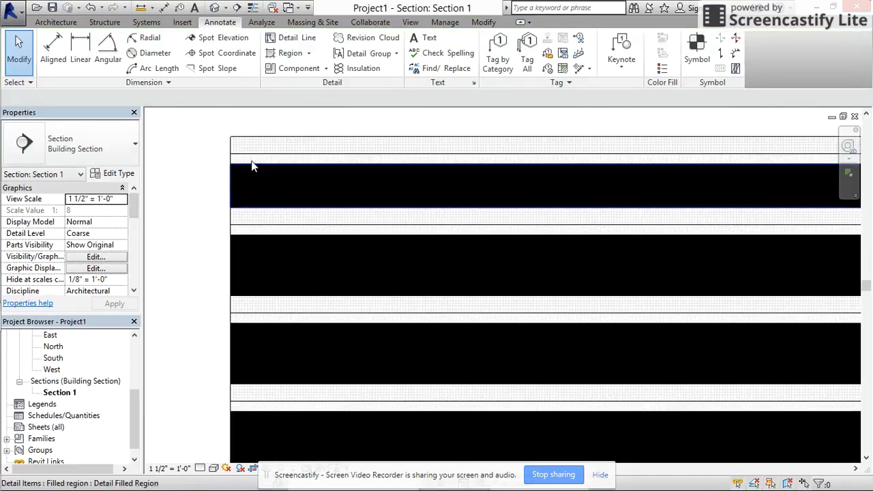
{"action": "scroll", "coordinate": [250, 150], "scroll_direction": "up", "scroll_amount": 1}
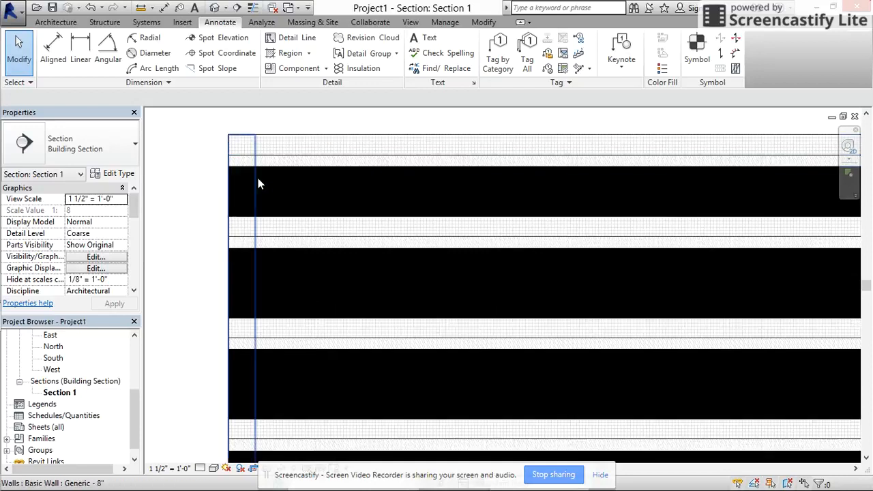
{"action": "scroll", "coordinate": [264, 243], "scroll_direction": "down", "scroll_amount": 2}
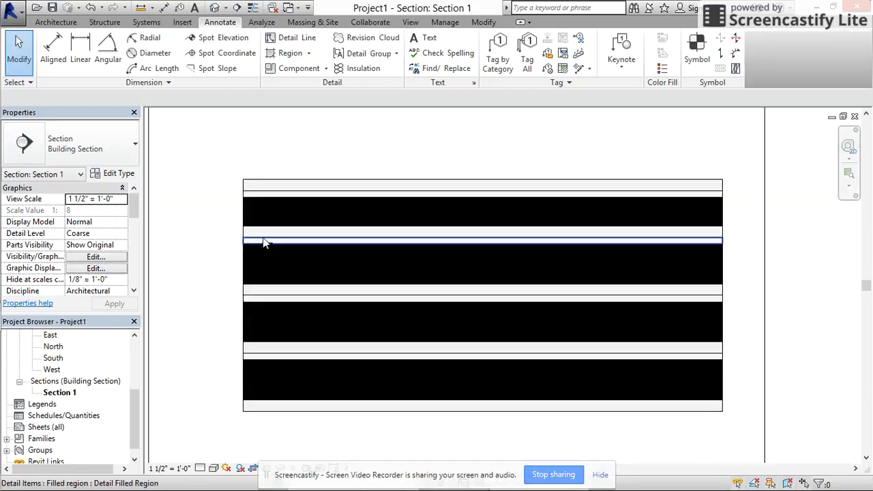
{"action": "scroll", "coordinate": [265, 243], "scroll_direction": "down", "scroll_amount": 1}
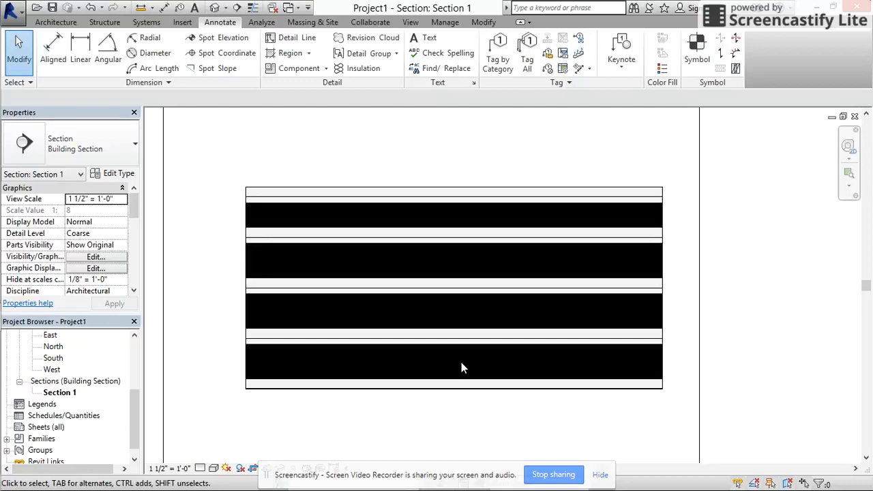
{"action": "scroll", "coordinate": [594, 395], "scroll_direction": "down", "scroll_amount": 2}
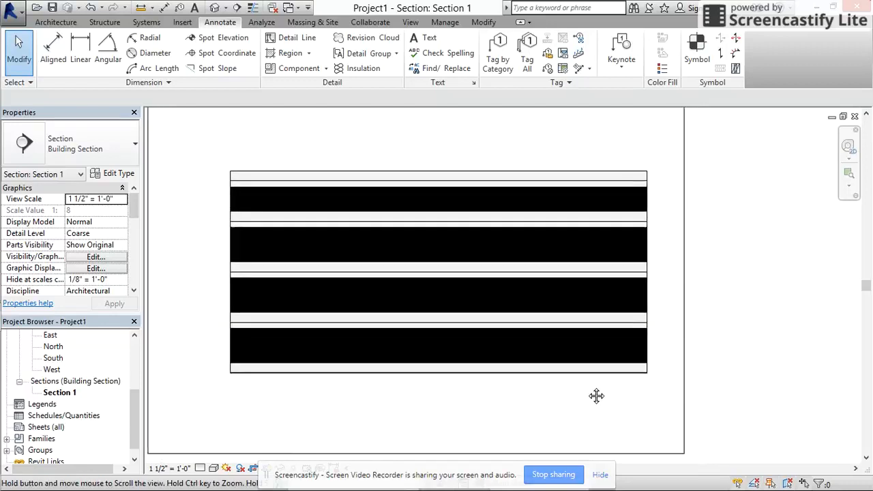
{"action": "scroll", "coordinate": [614, 403], "scroll_direction": "down", "scroll_amount": 3}
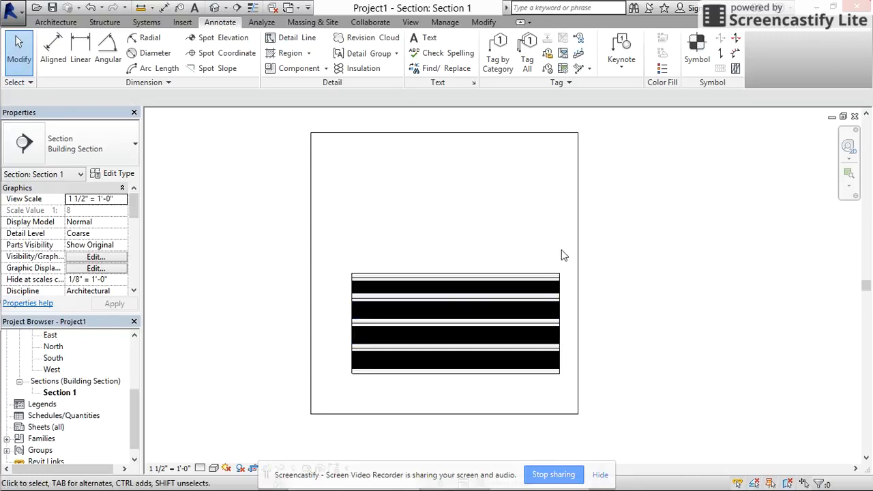
{"action": "middle_click_drag", "start_coordinate": [562, 252], "coordinate": [552, 244]}
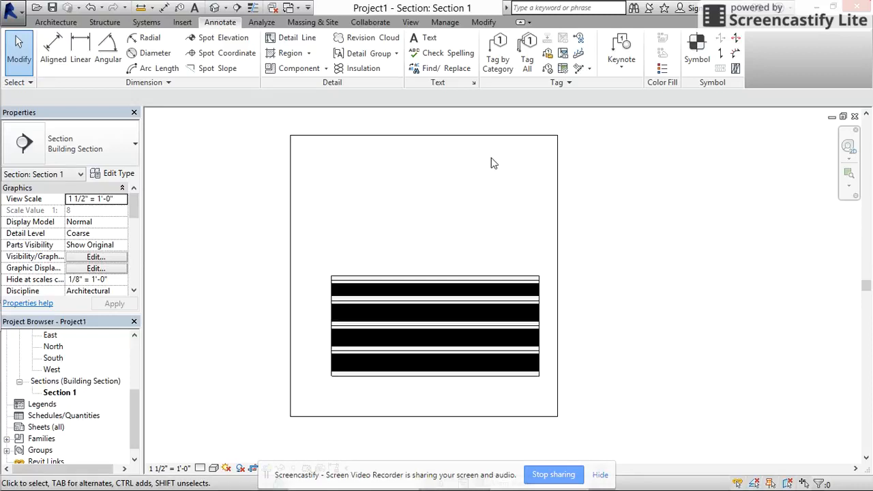
{"action": "scroll", "coordinate": [484, 298], "scroll_direction": "up", "scroll_amount": 4}
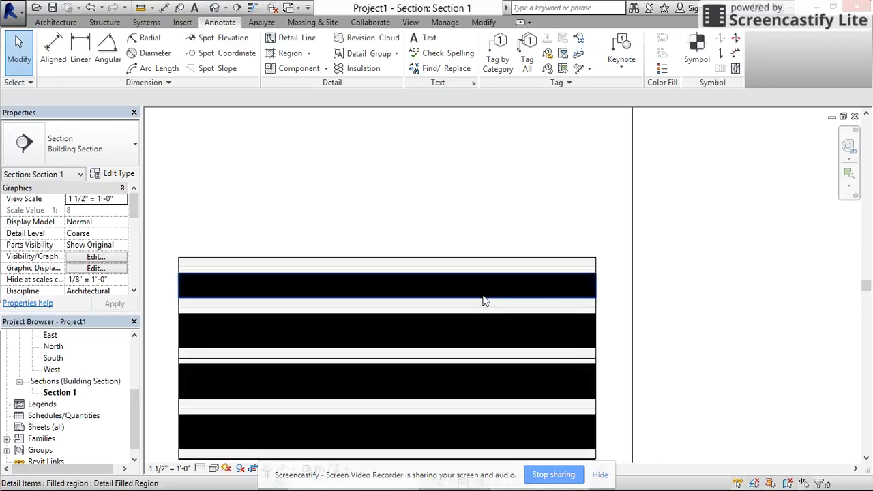
{"action": "middle_click_drag", "start_coordinate": [489, 271], "coordinate": [487, 248]}
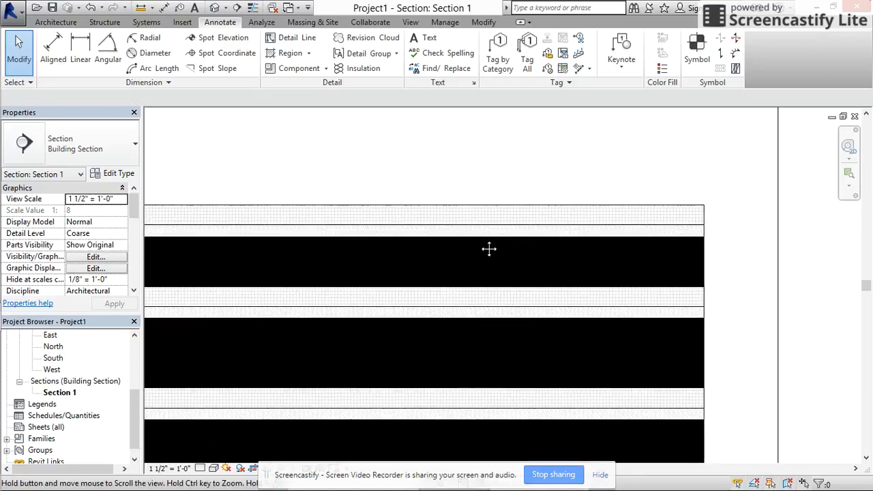
{"action": "scroll", "coordinate": [463, 242], "scroll_direction": "down", "scroll_amount": 3}
{"action": "scroll", "coordinate": [463, 242], "scroll_direction": "down", "scroll_amount": 2}
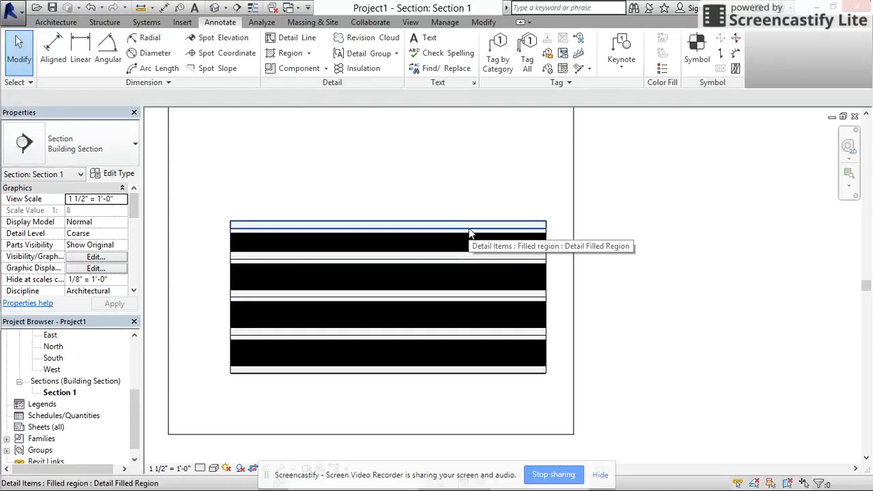
Start a text note in the 1/4" Arial type with a two-segment leader for annotating the section.
{"action": "left_click", "coordinate": [426, 38]}
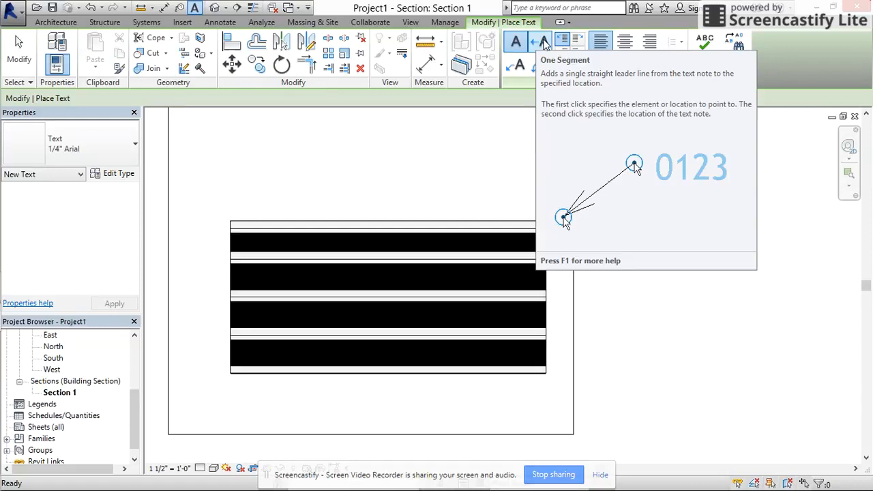
{"action": "left_click", "coordinate": [515, 69]}
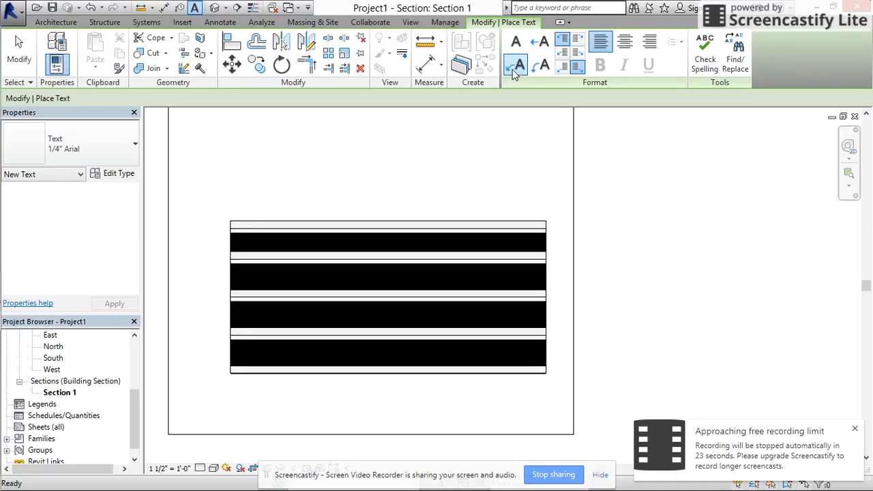
{"action": "left_click", "coordinate": [516, 70]}
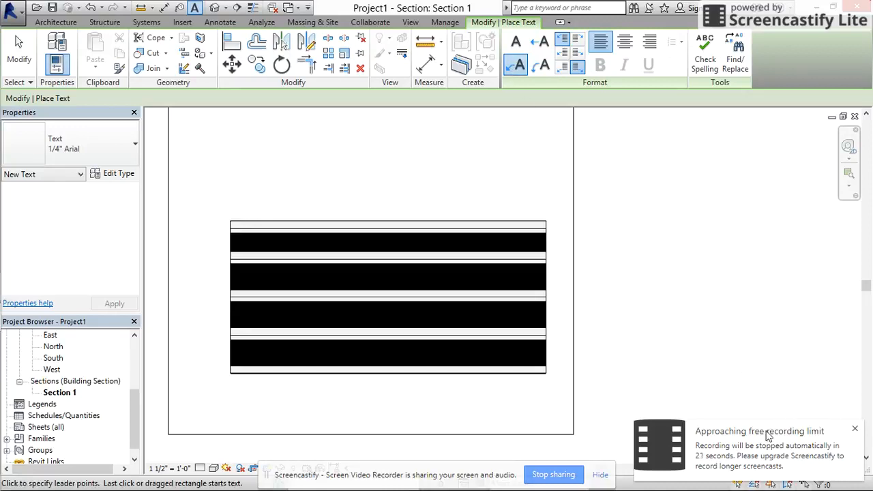